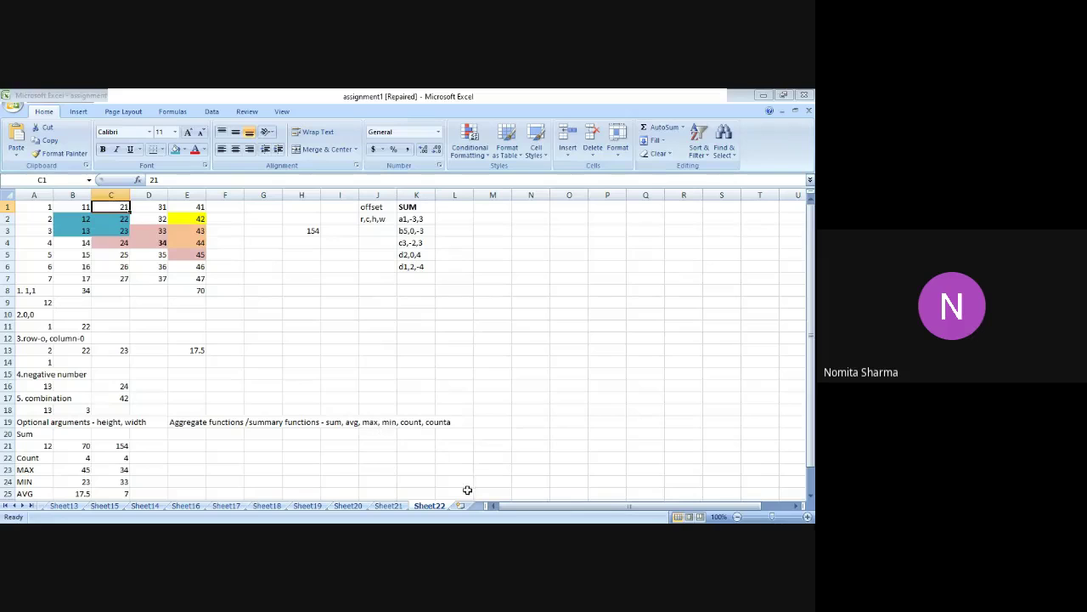
Add a new blank worksheet, Sheet23, to the assignment1 workbook
click(466, 507)
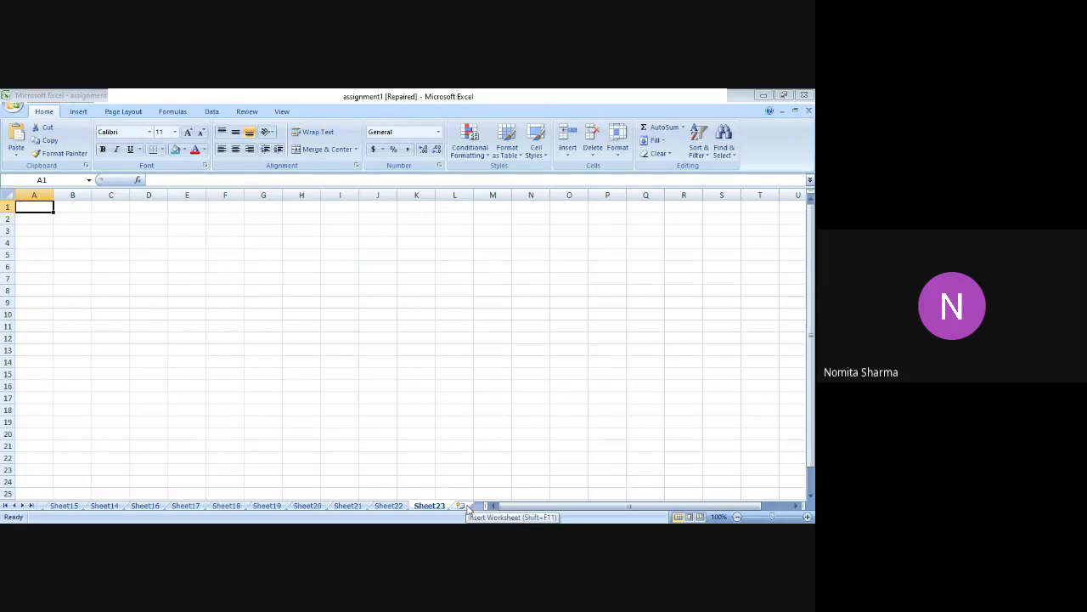
Enter 500.004 in cell A2
key(Return)
key(Up)
key(Down)
key(Down)
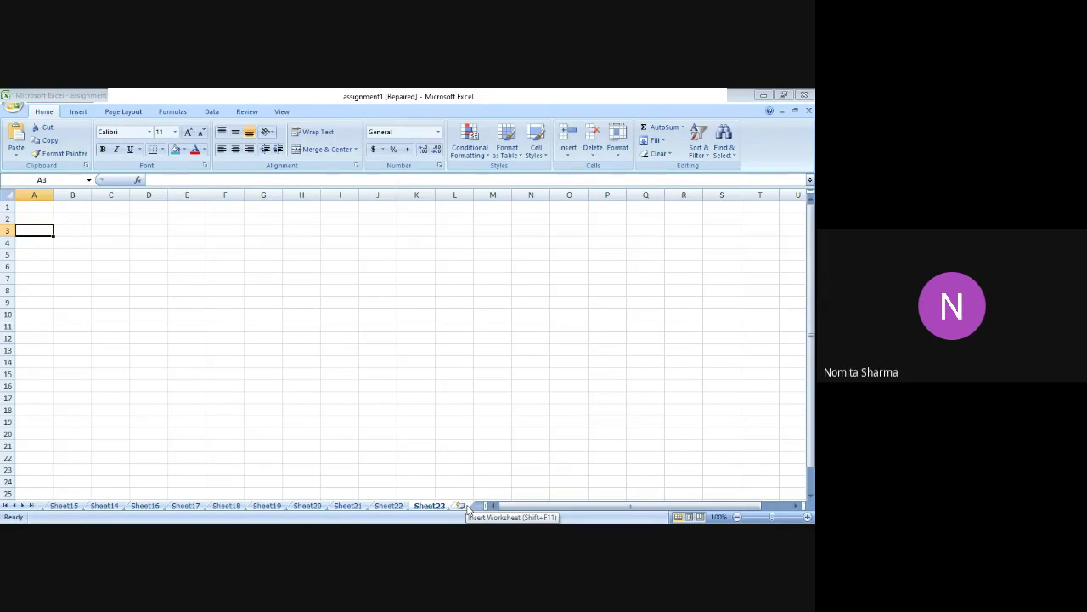
key(Up)
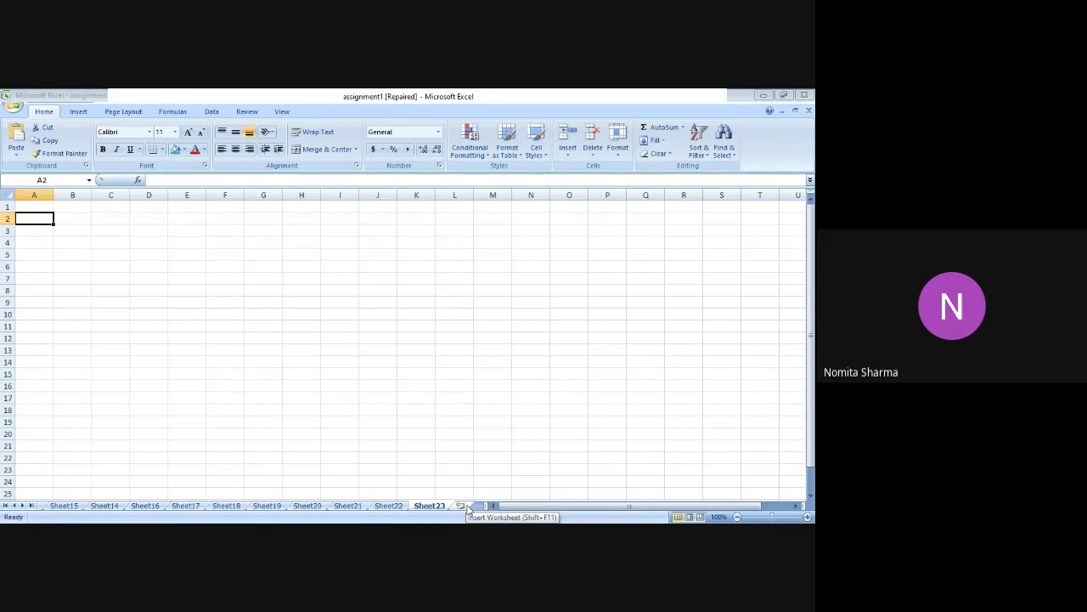
text(1)
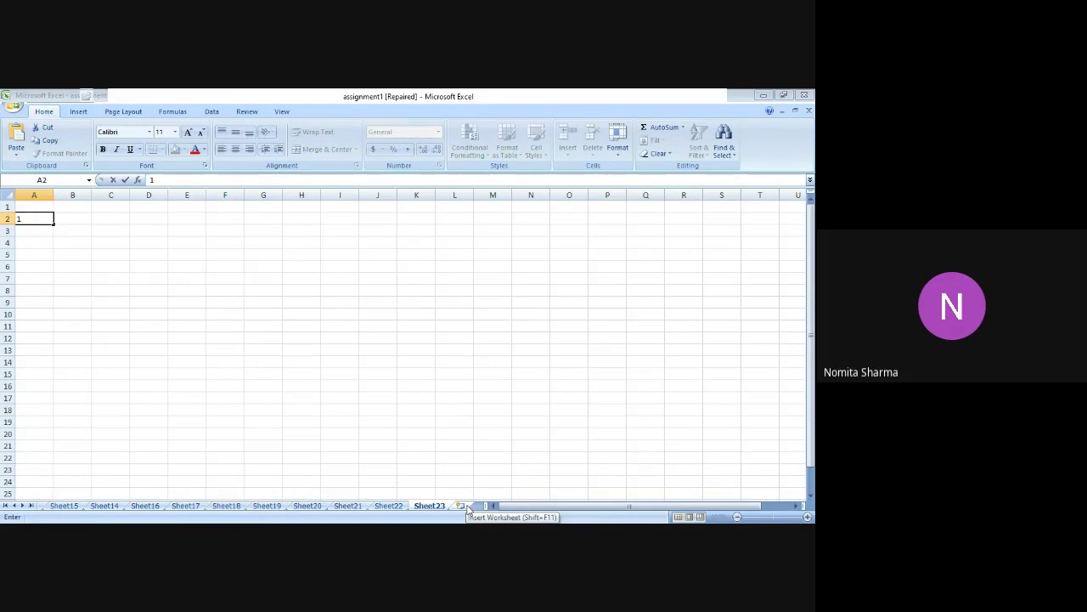
key(BackSpace)
text(500.004)
key(Return)
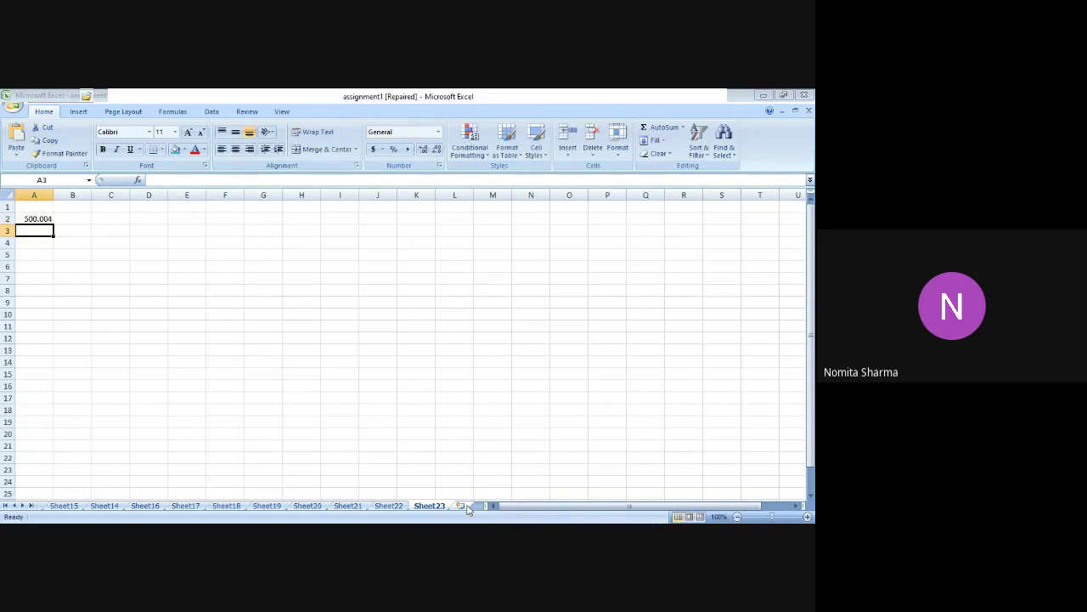
Enter -500 in A3 and -0.004 in A4, then select A2:A4
text(-500)
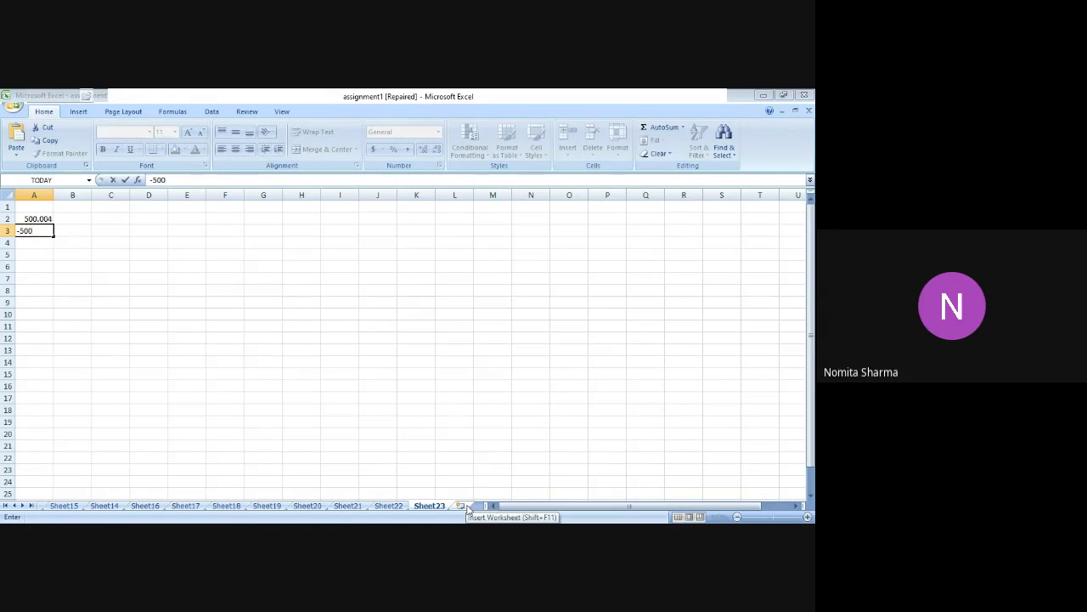
key(Return)
text(-.00)
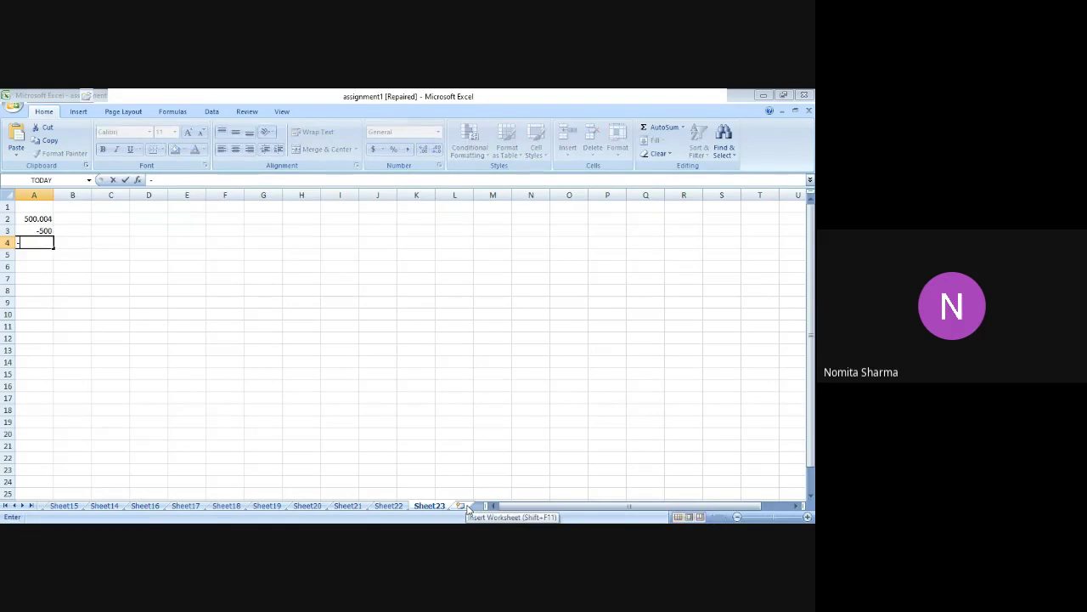
text(4)
key(Return)
key(Up)
key(Up)
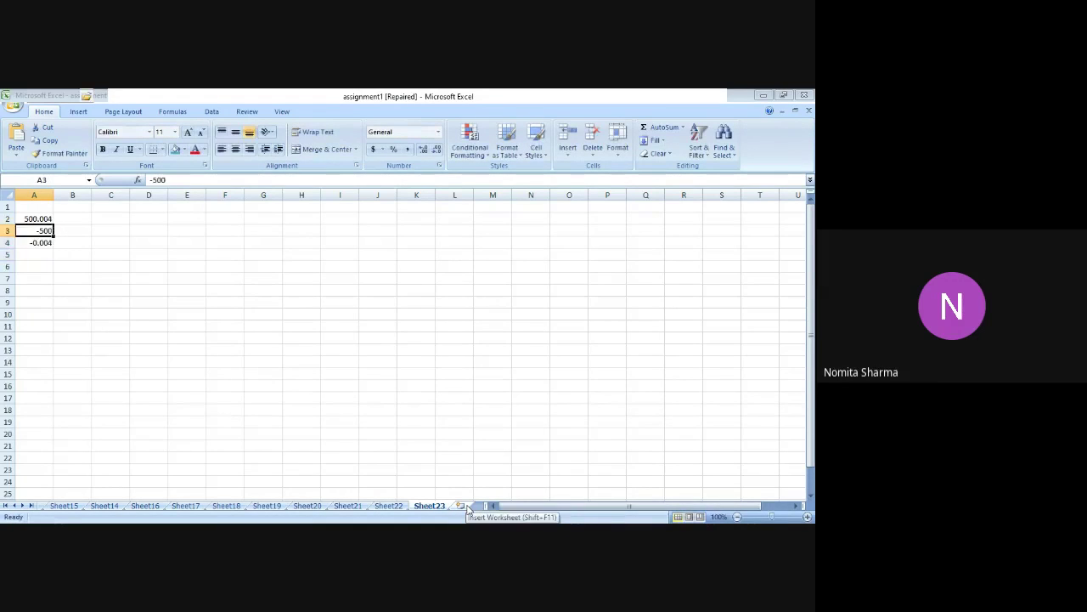
key(Up)
key(shift+Down)
key(shift+Down)
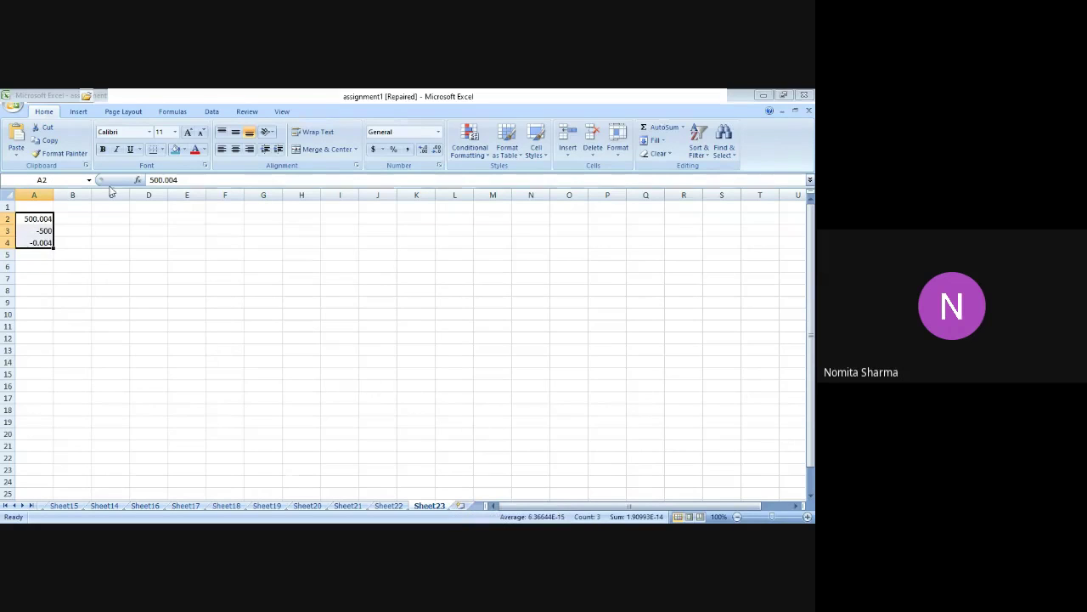
AutoSum A2:A4 into A5 as =SUM(A2:A4), which shows 1.91E-14
click(172, 111)
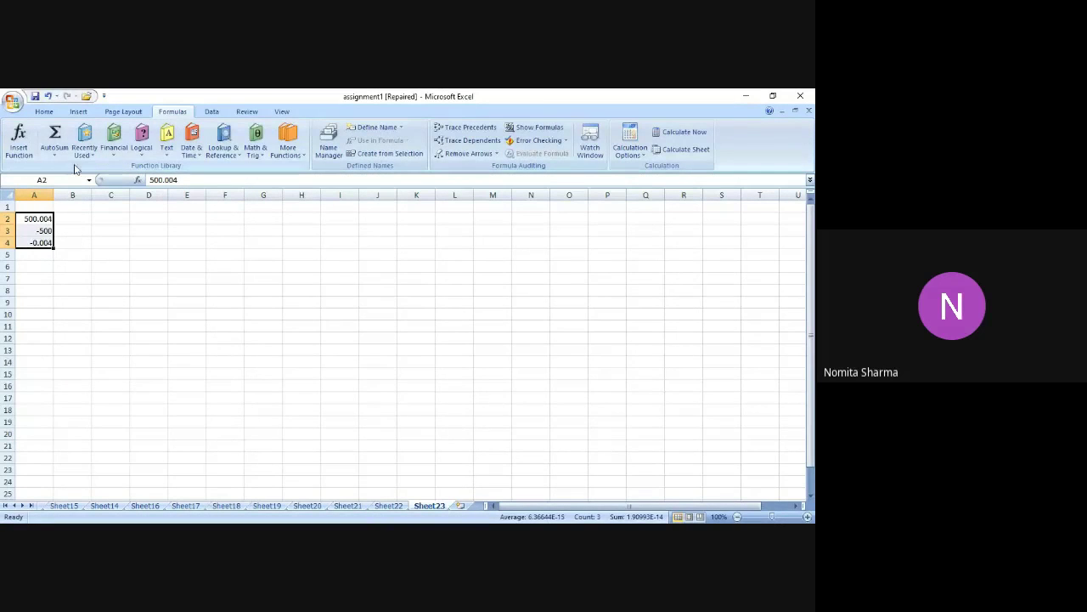
click(57, 141)
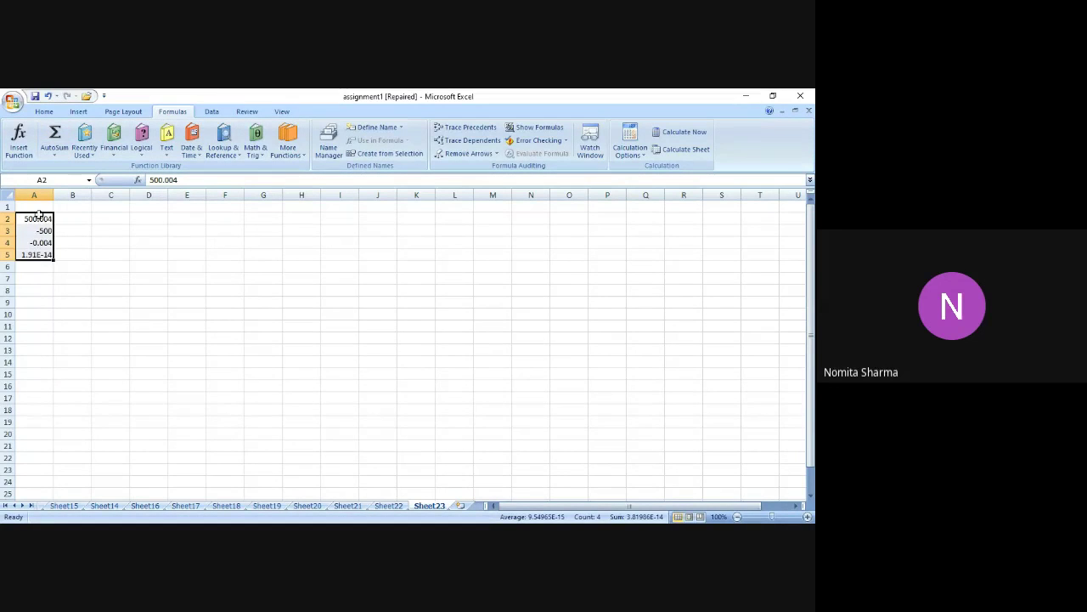
click(31, 291)
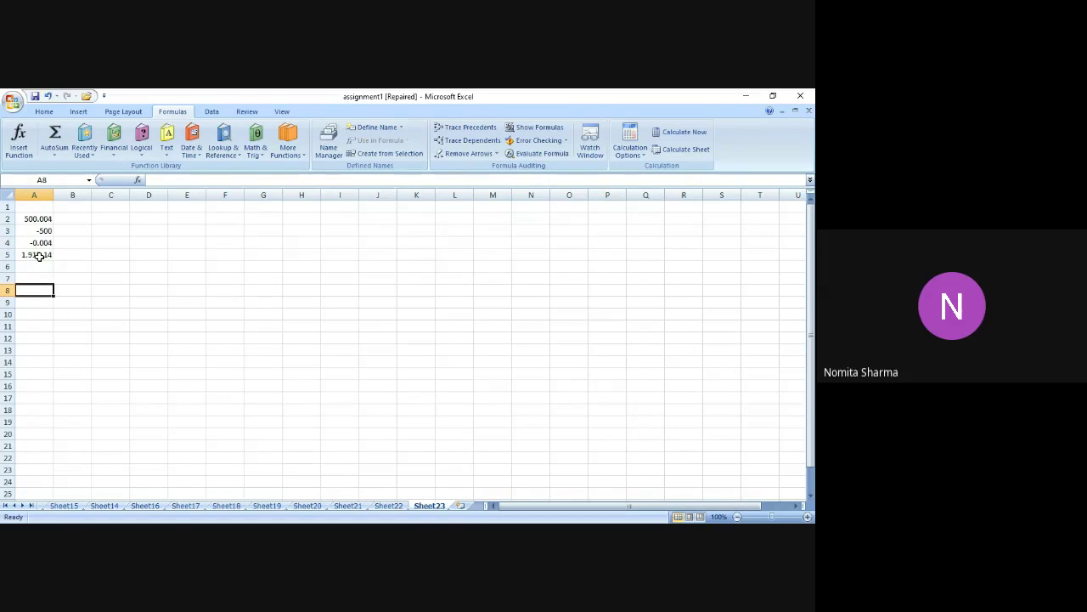
click(39, 256)
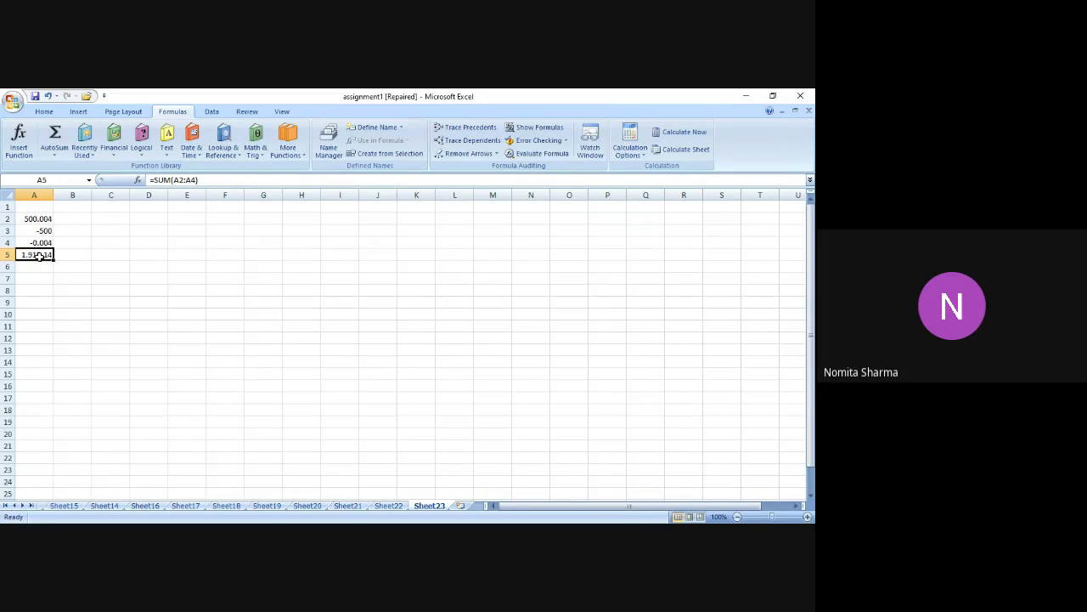
click(34, 313)
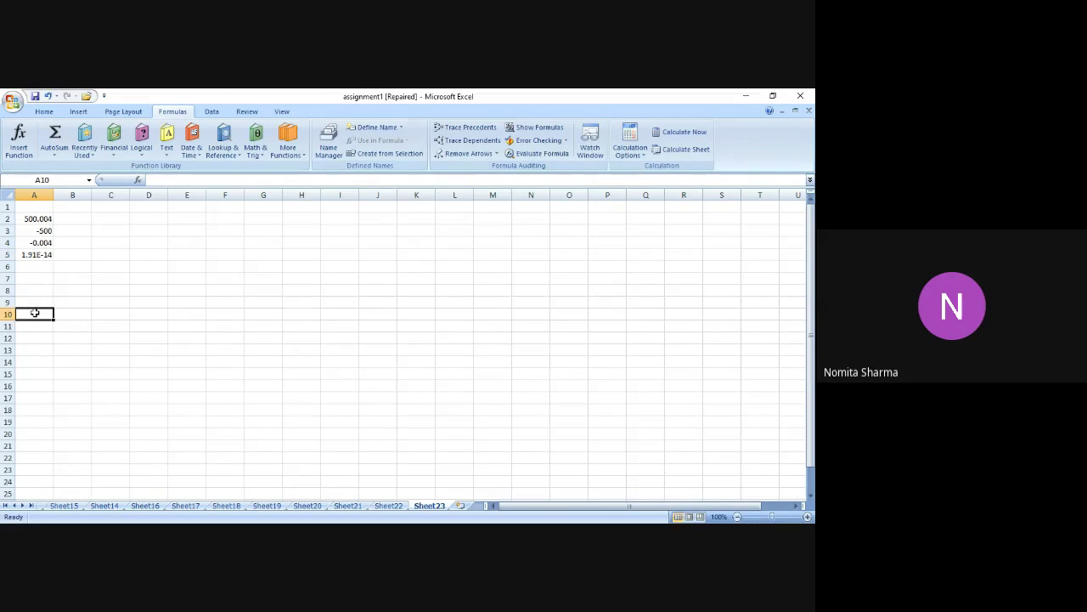
Type the label 'Round off' in cell A10
text(Round)
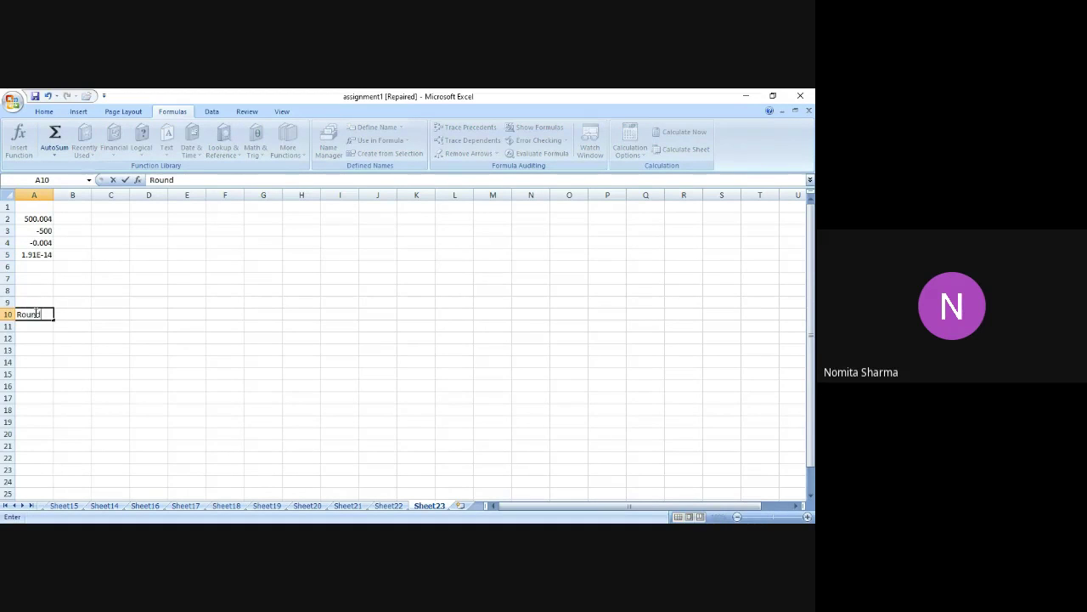
text( off)
key(Return)
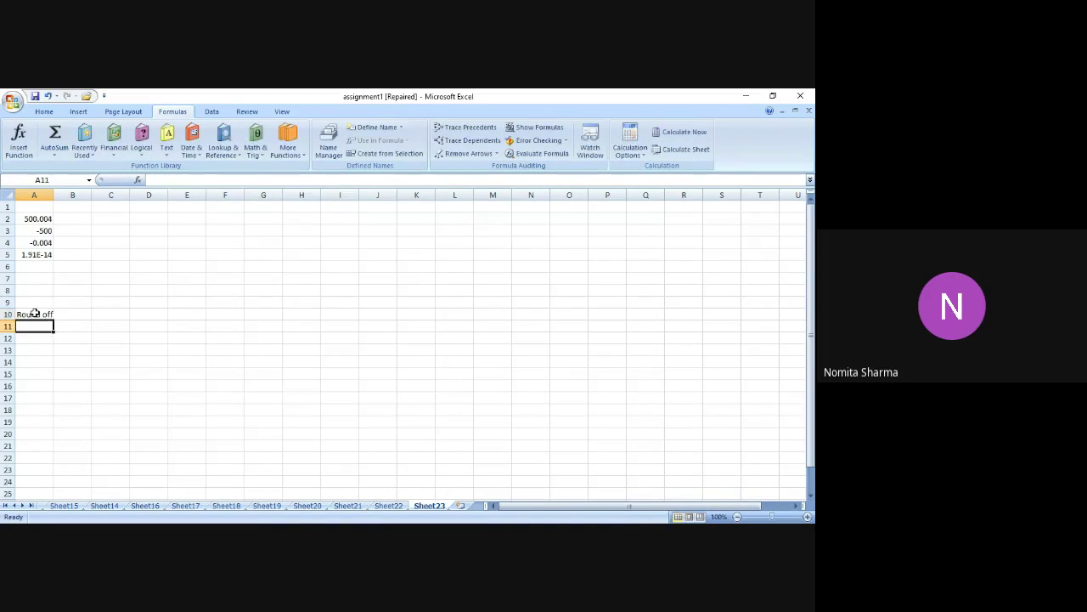
key(Up)
key(Up)
key(Up)
key(Up)
key(Up)
key(Up)
key(Up)
key(Up)
key(Up)
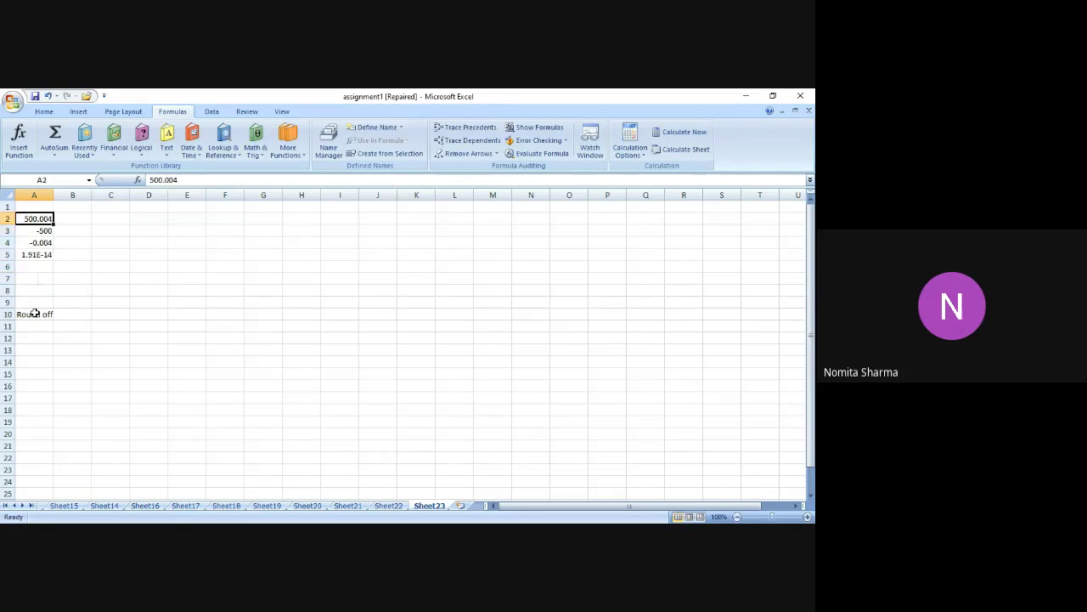
key(Right)
text(5)
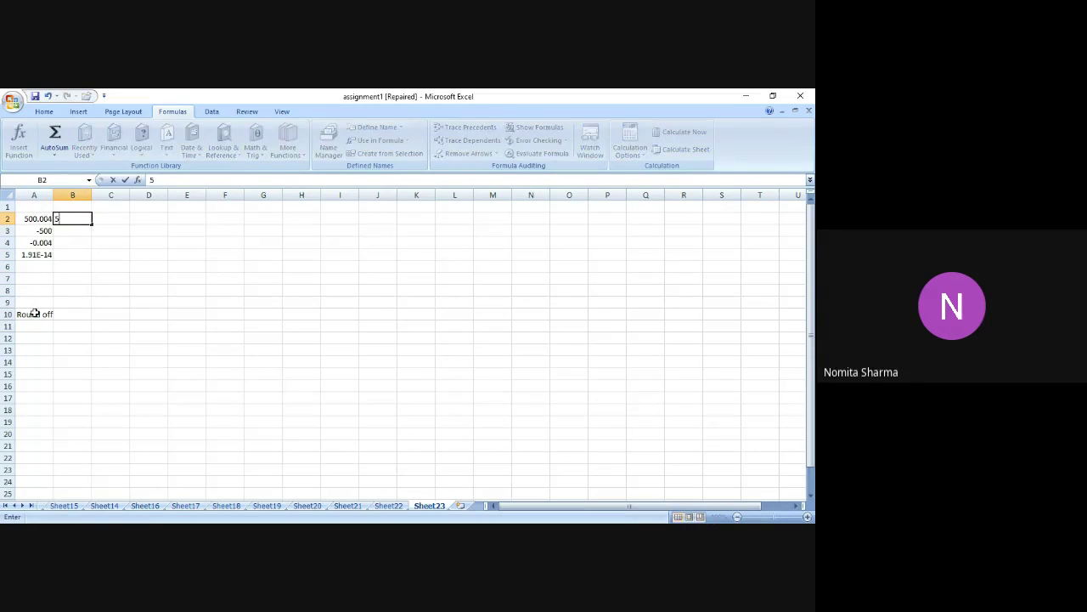
text(00.00000000000000000000000000000000000)
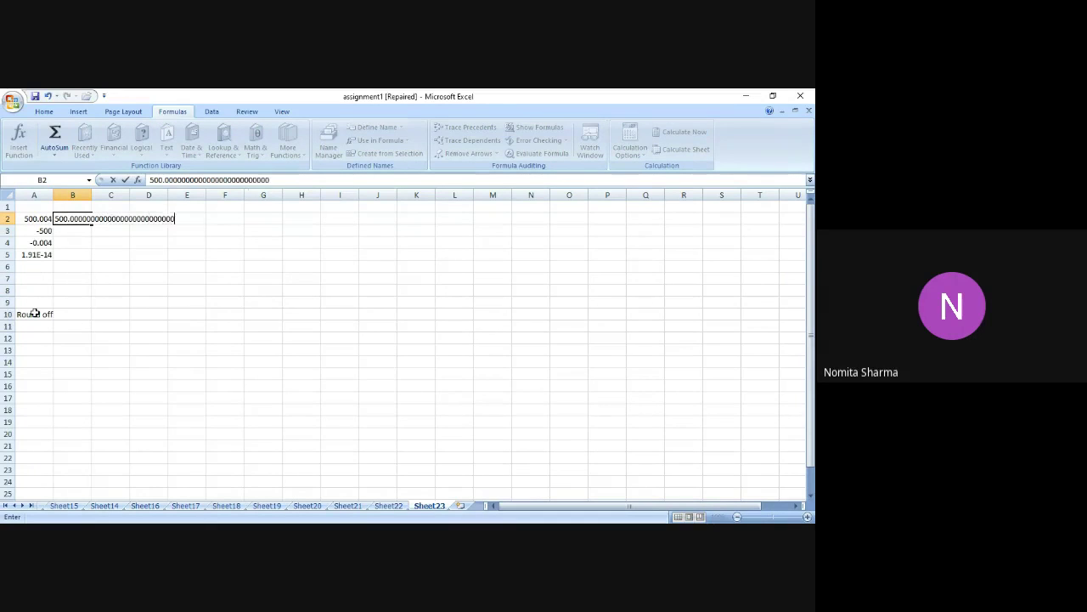
text(000000000000000001234566)
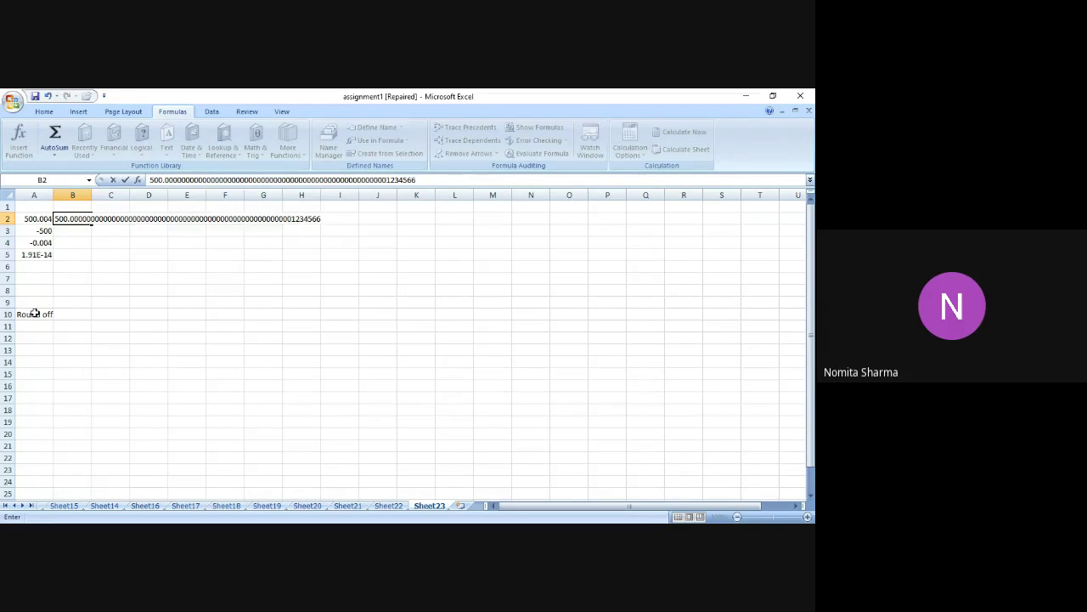
key(ctrl+Return)
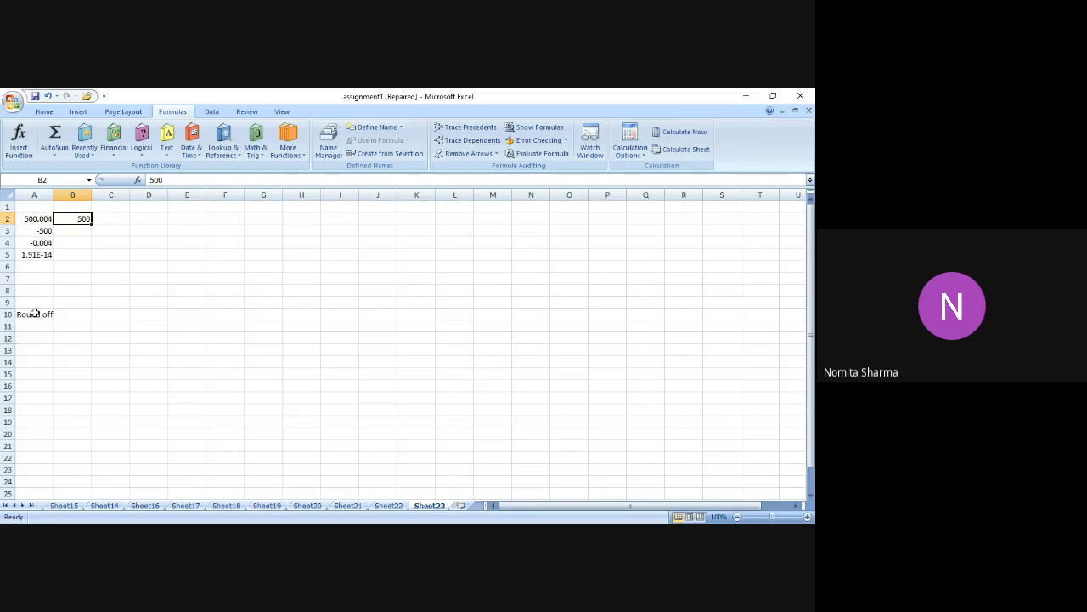
key(Left)
key(Down)
key(Down)
key(Up)
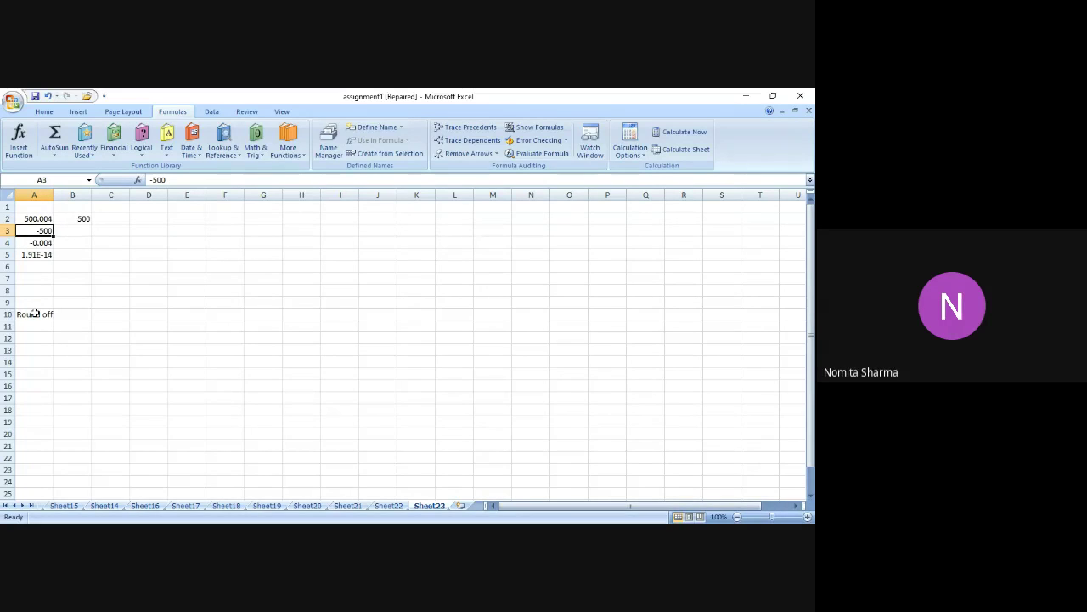
key(Up)
key(Right)
key(Down)
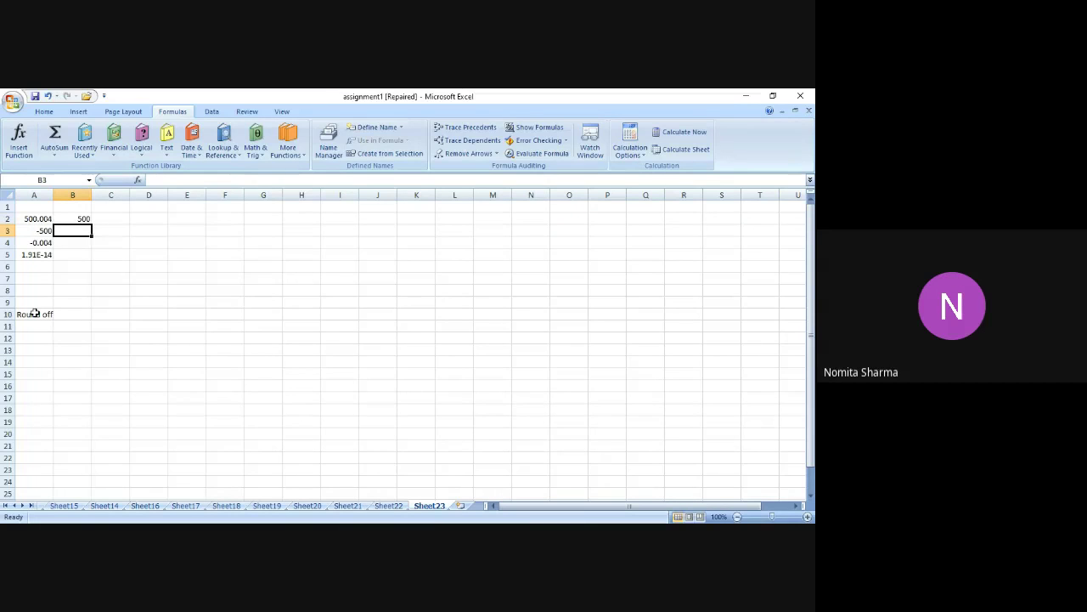
Enter 0.0000000000000033445556 in B3, which displays as 3.34456E-14
text(0.0000)
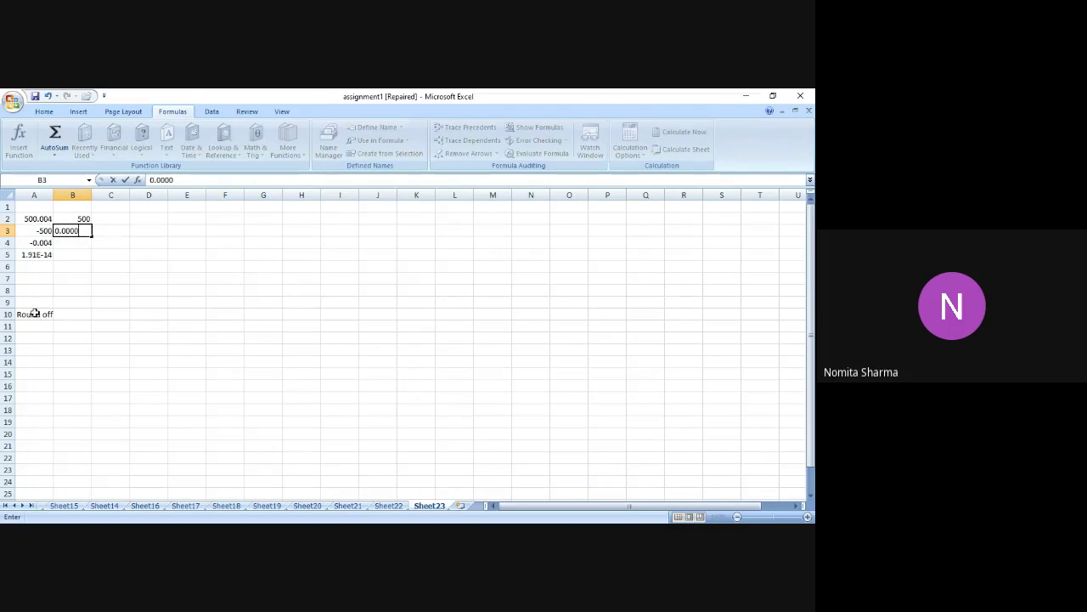
text(000000000033445556)
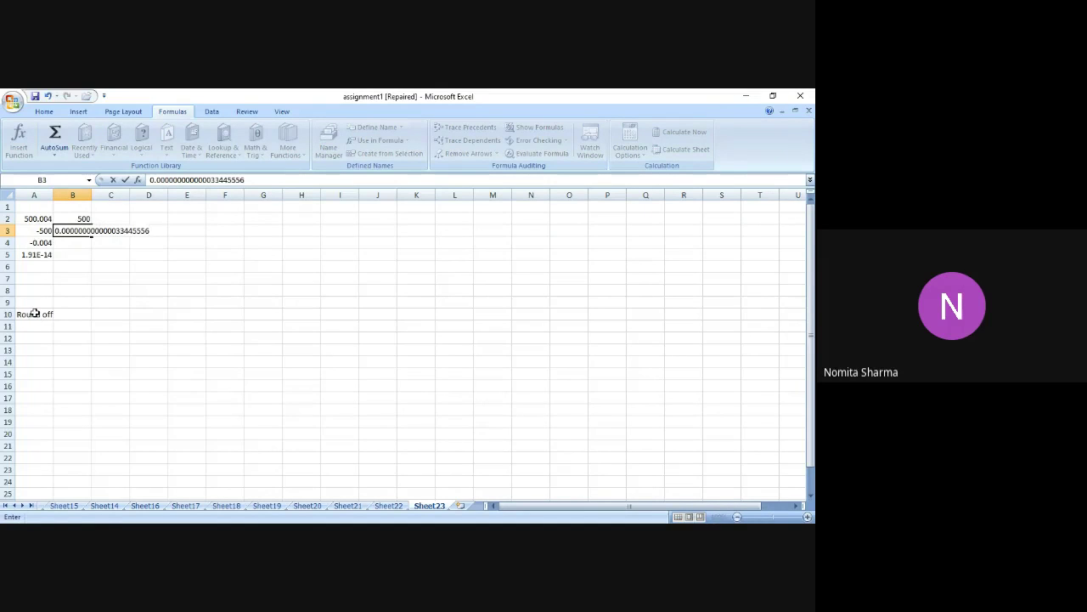
key(Return)
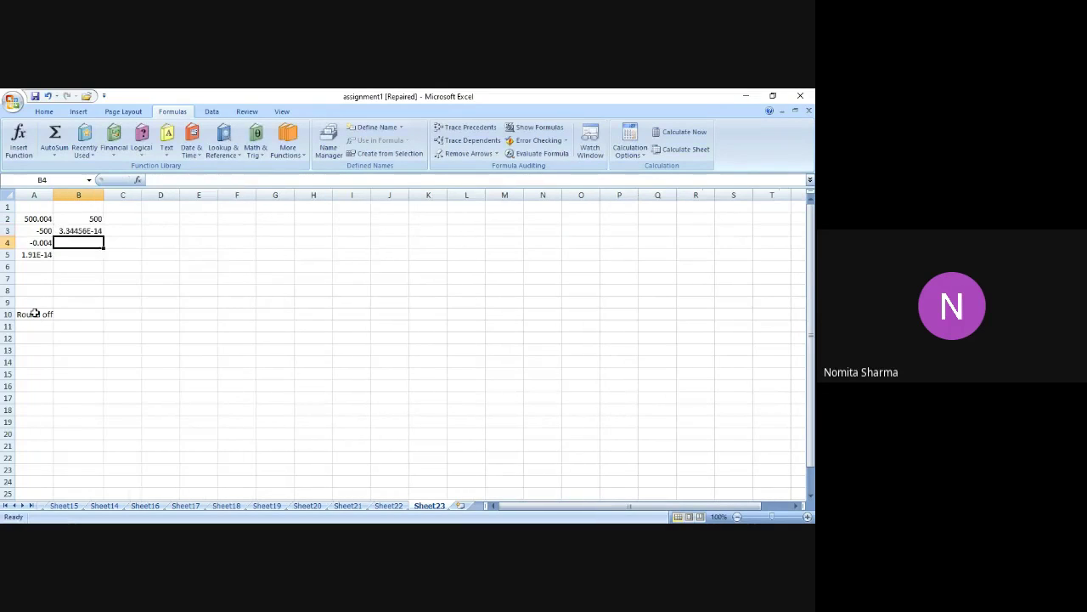
key(Up)
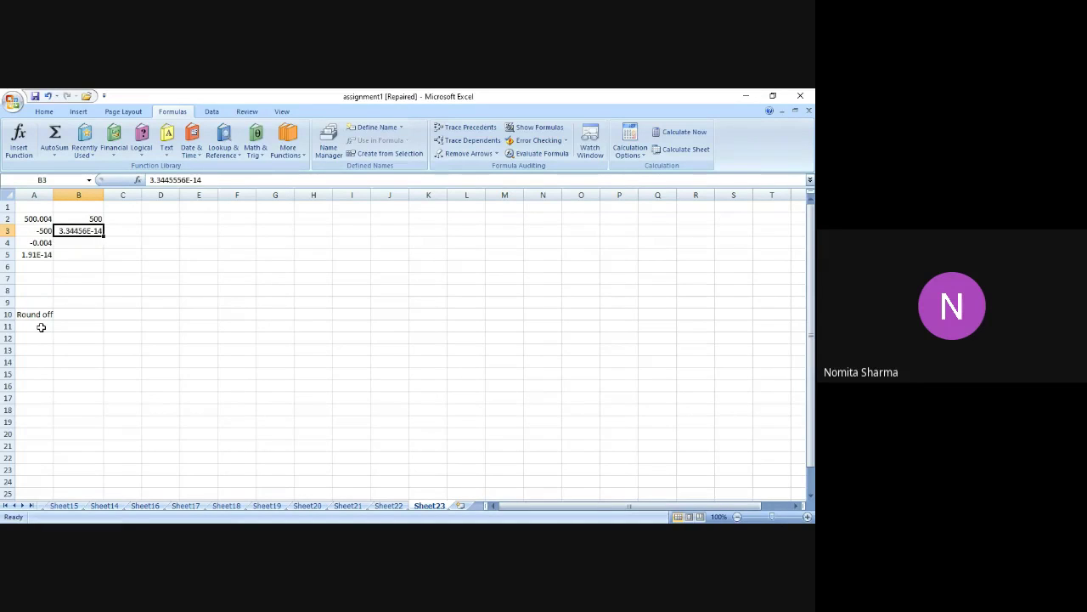
key(Down)
key(Down)
key(Down)
key(Down)
key(Down)
key(Down)
key(Down)
key(Down)
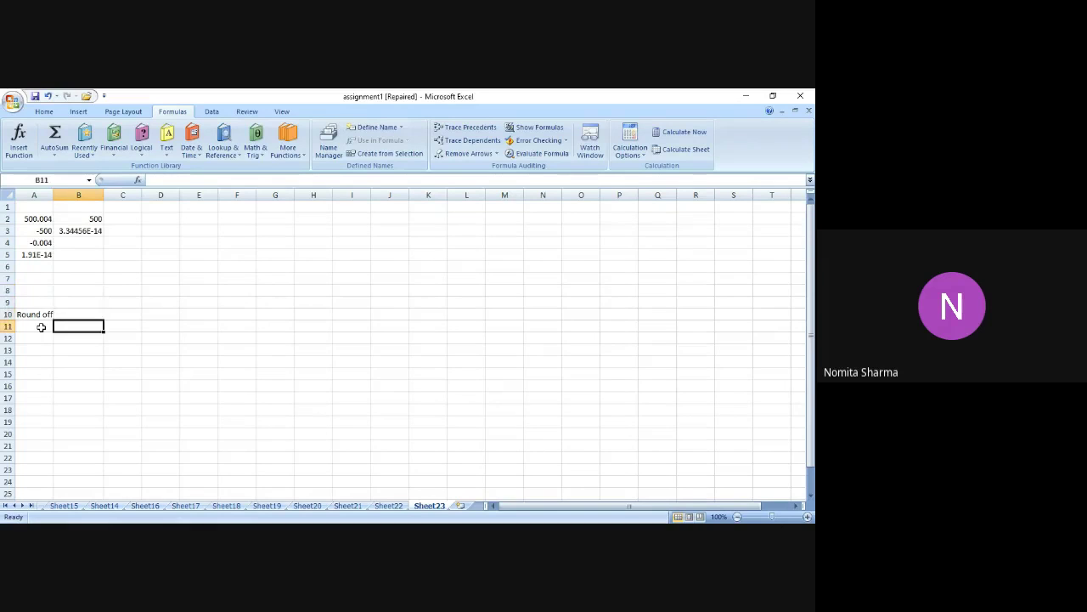
click(41, 327)
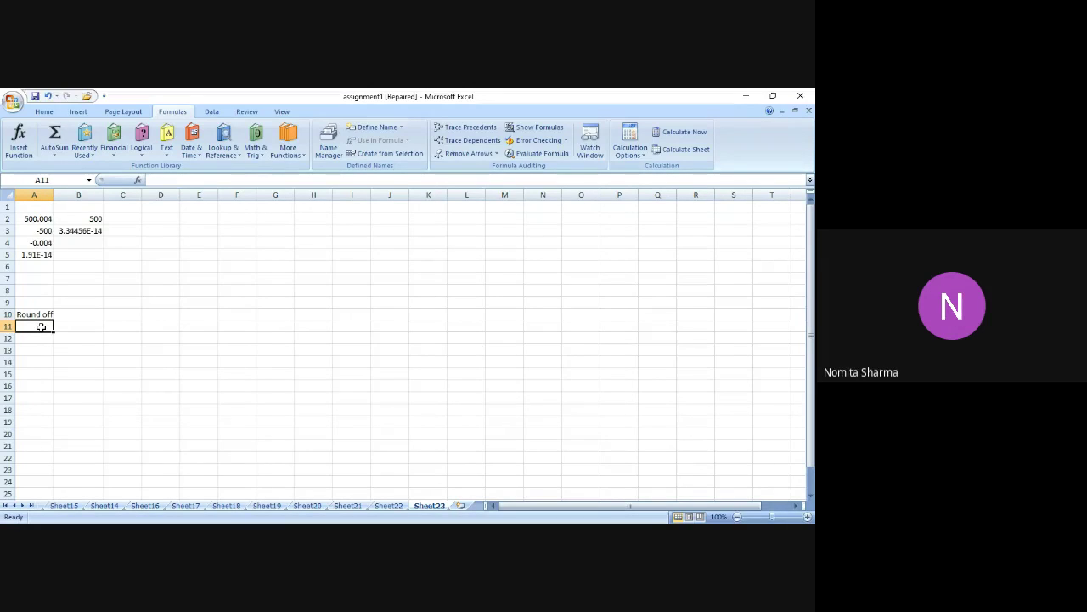
click(127, 255)
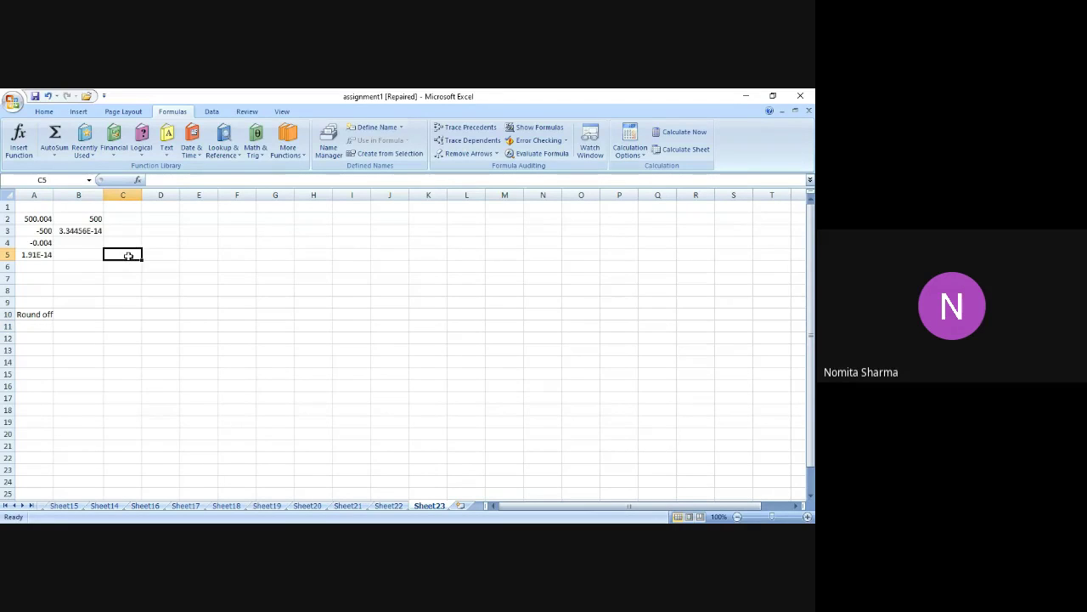
Open Format Cells for C5 and close it with OK, making no changes
right_click(128, 255)
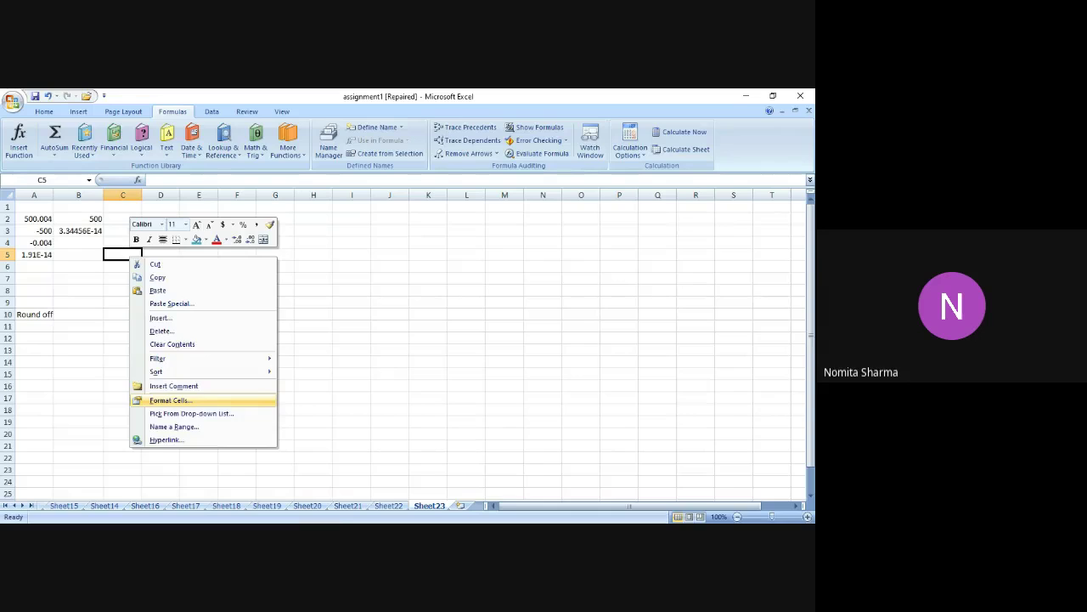
click(179, 399)
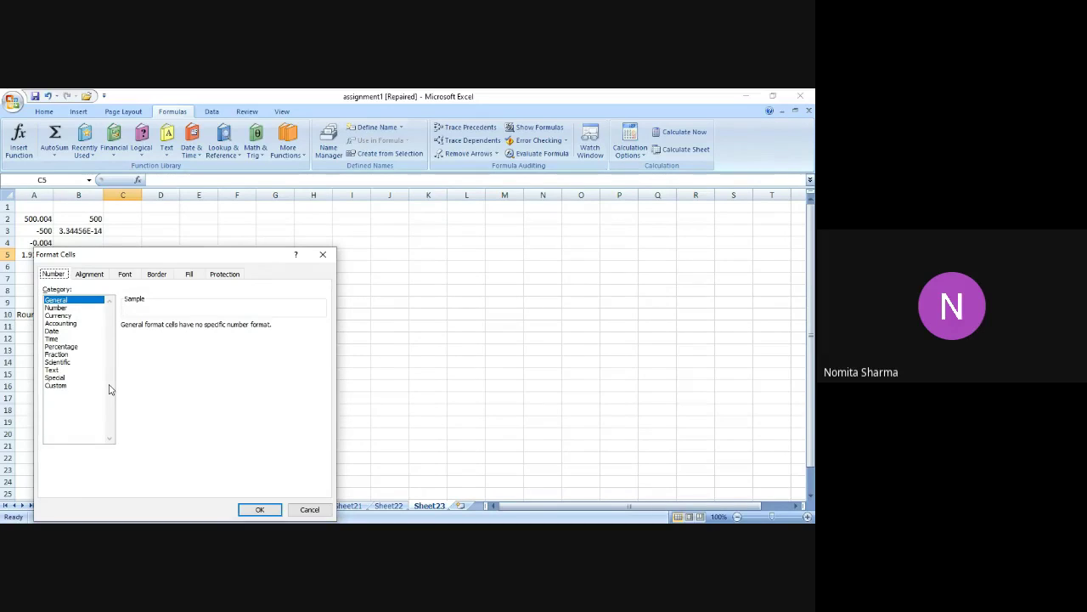
click(259, 509)
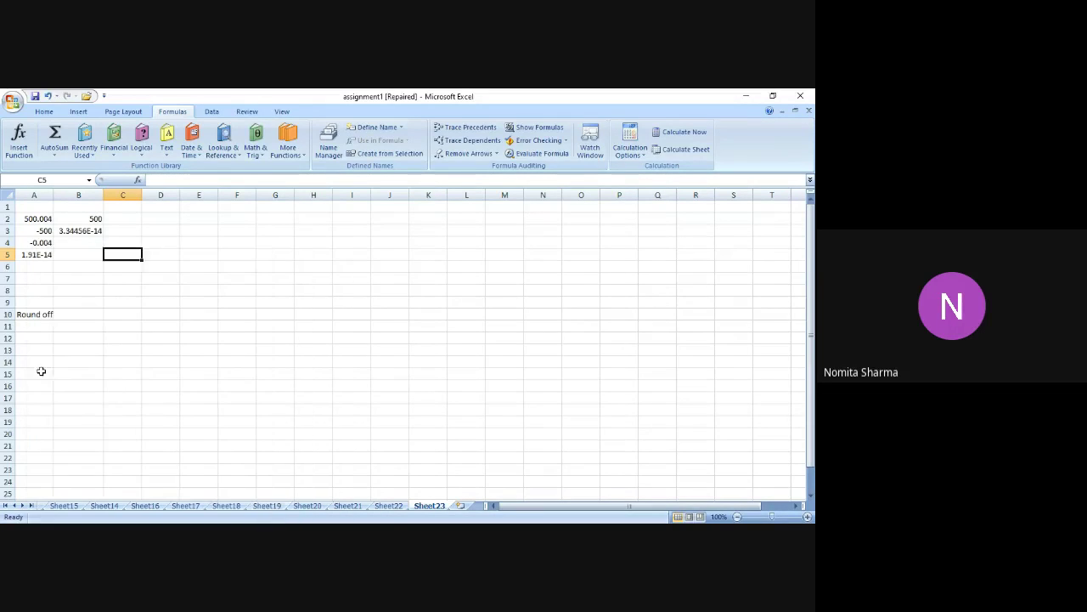
Select A5 and start editing its =SUM(A2:A4) formula in the formula bar
click(37, 326)
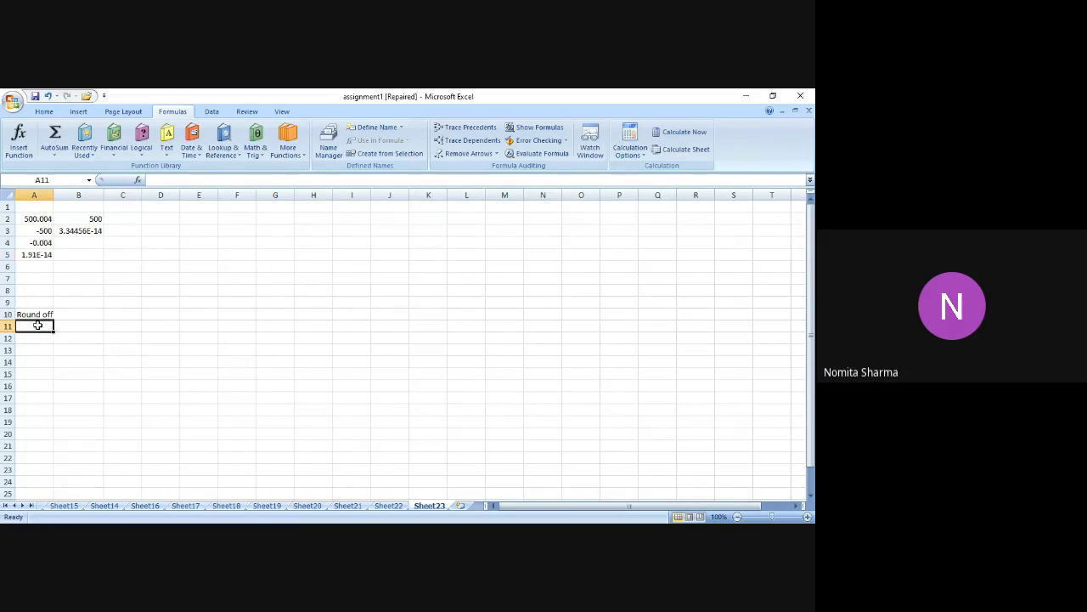
click(32, 253)
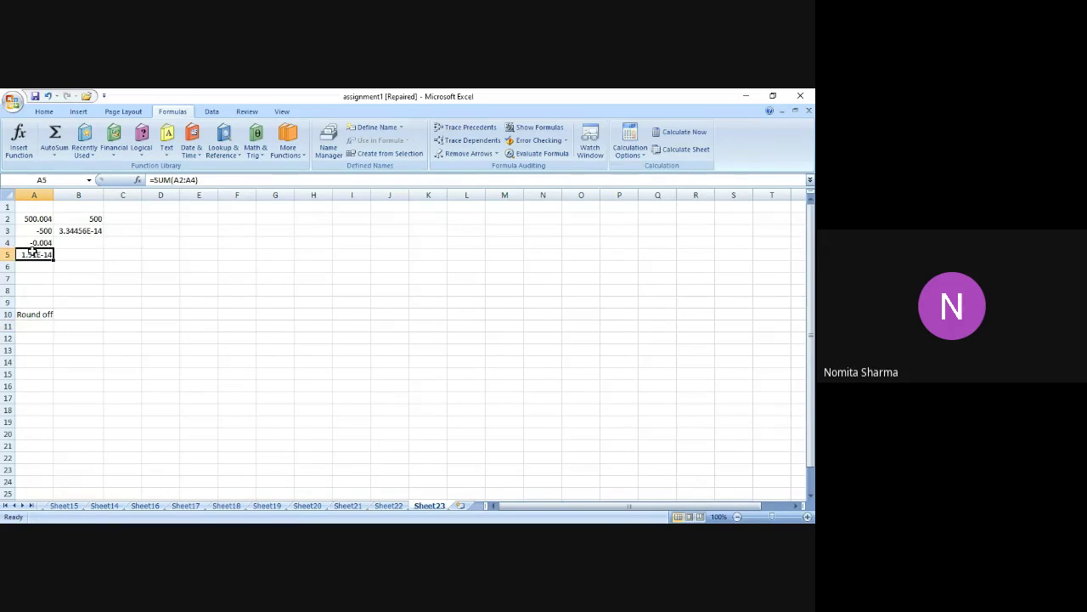
click(221, 181)
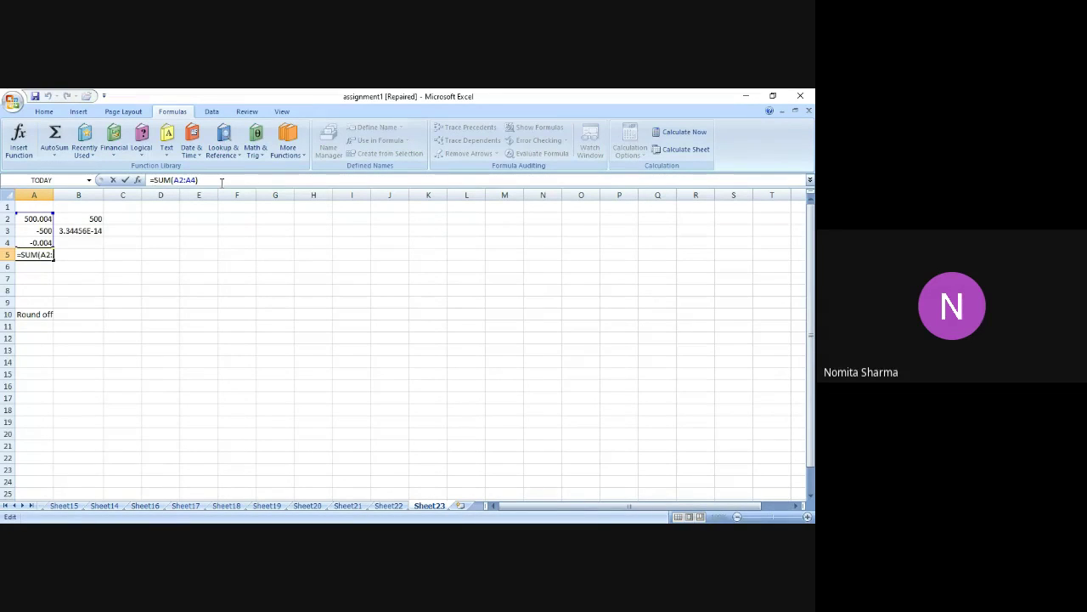
Change A5 to =ROUND(SUM(A2:A4),2) so it displays 0
text(round)
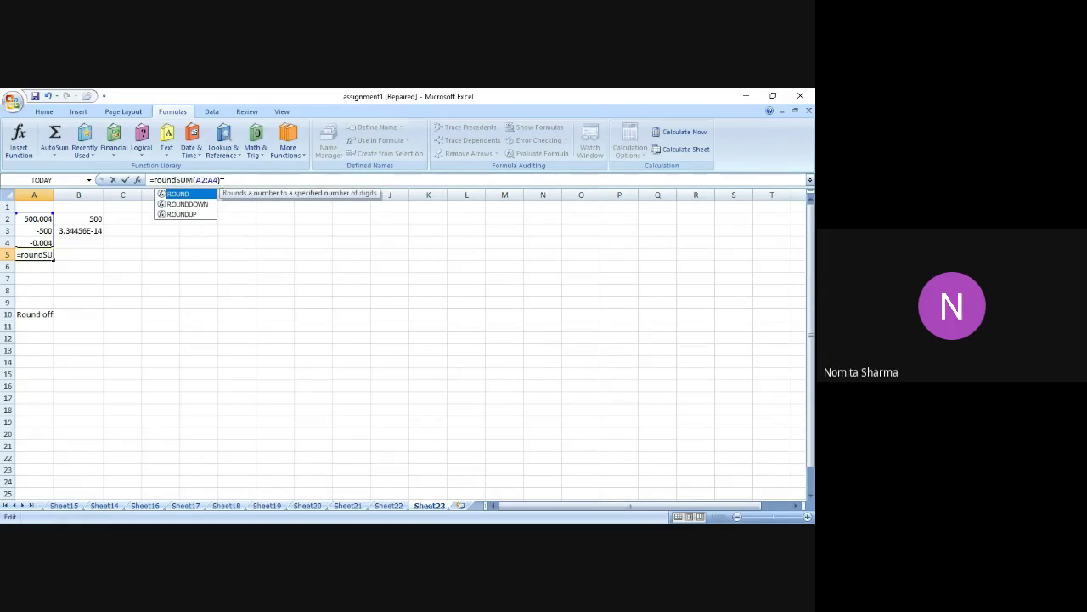
text(()
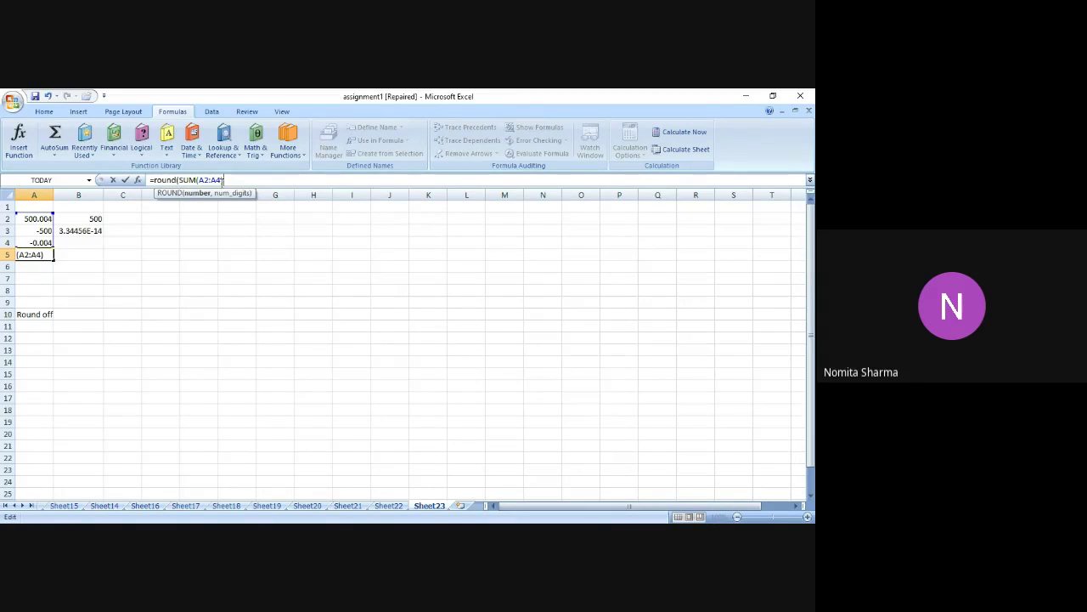
text(,2))
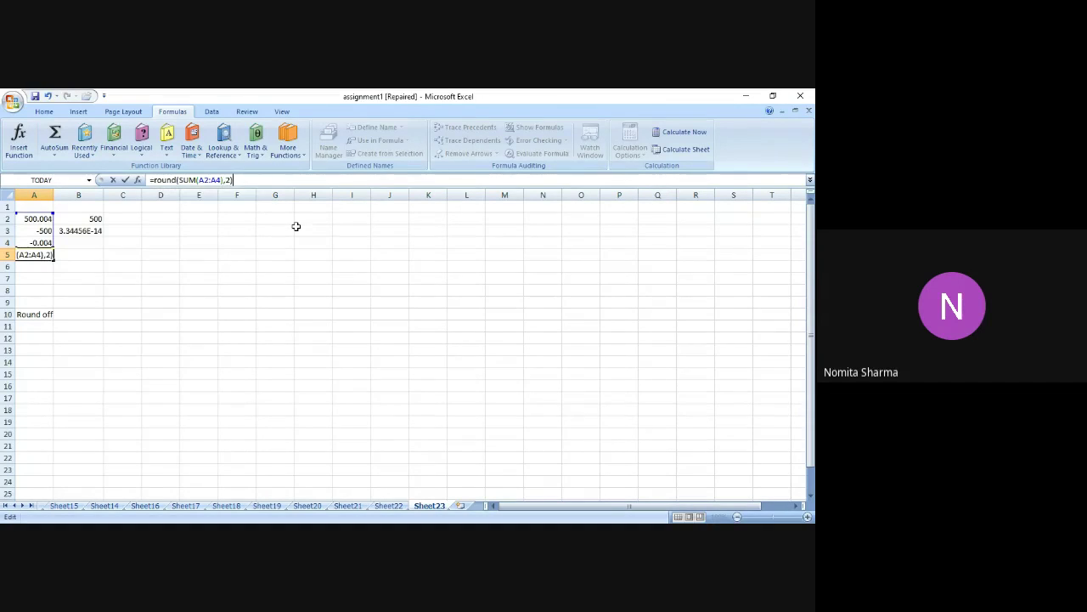
key(Return)
key(Up)
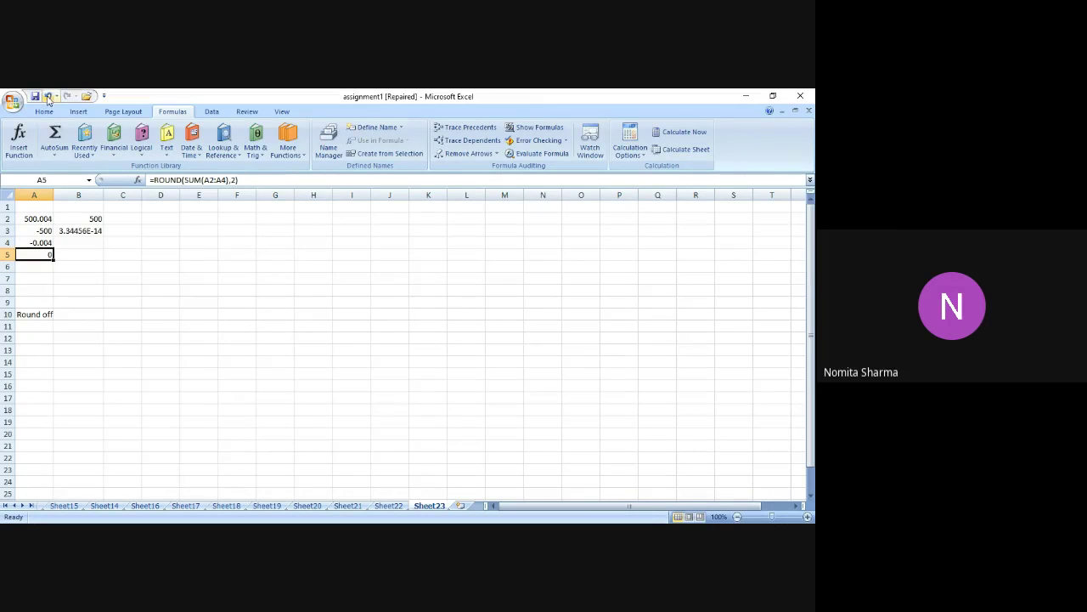
click(48, 97)
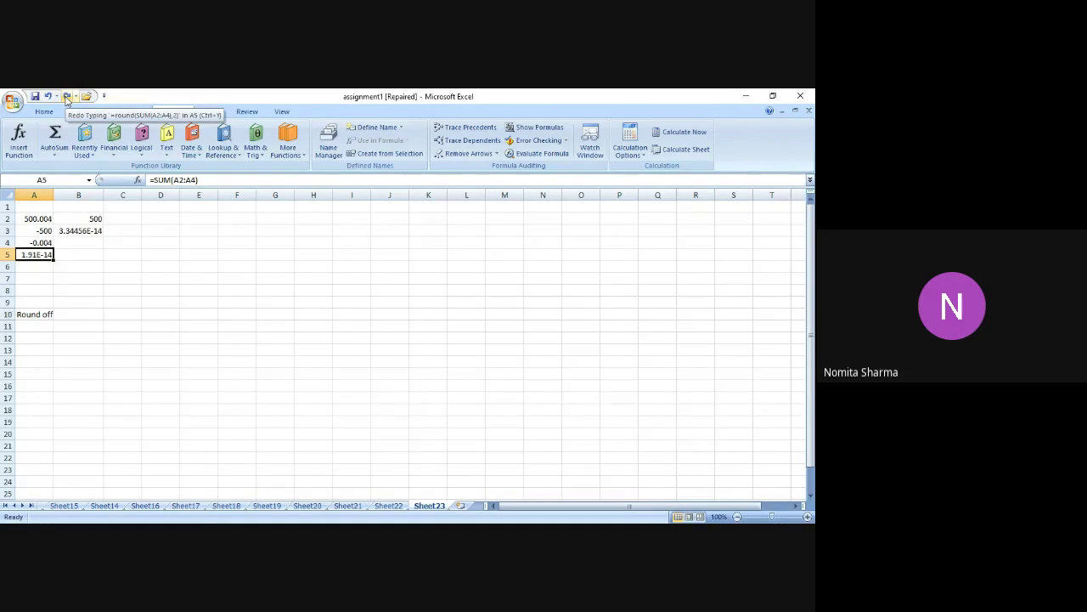
click(67, 97)
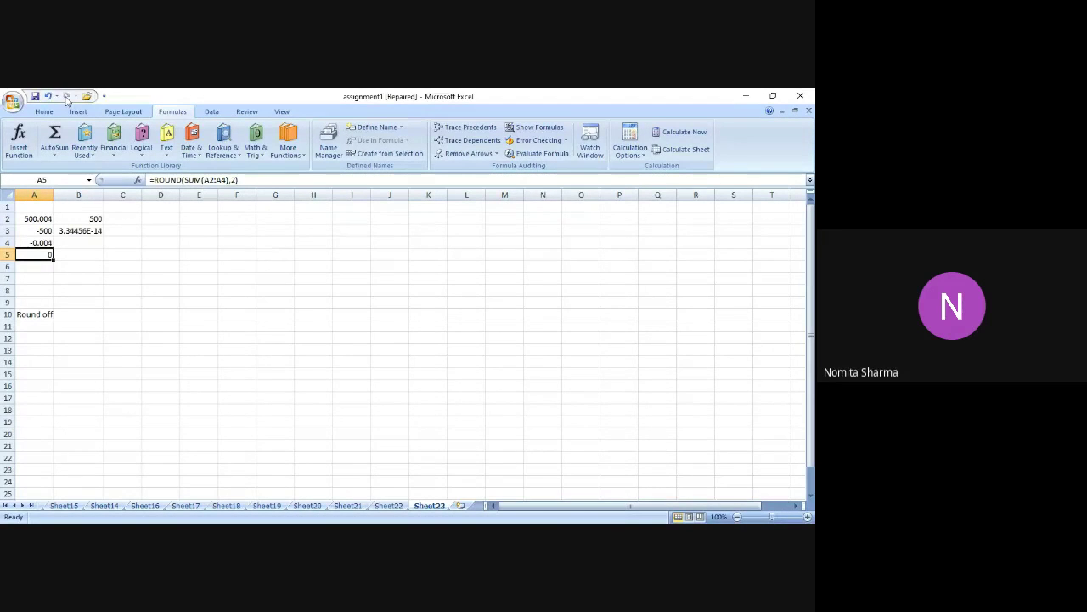
key(Right)
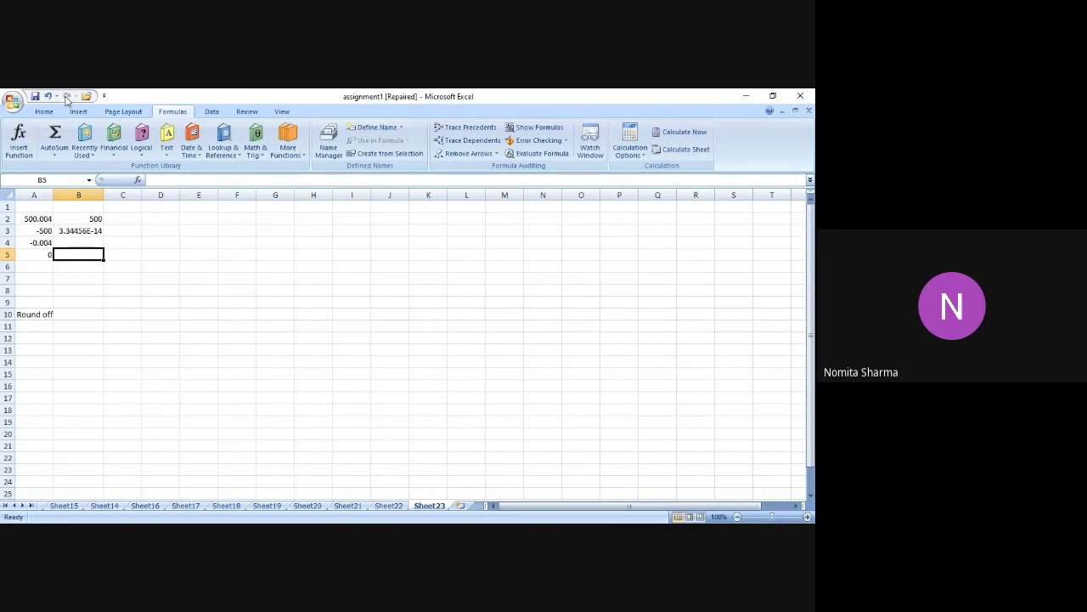
key(Down)
key(Up)
key(Up)
key(Up)
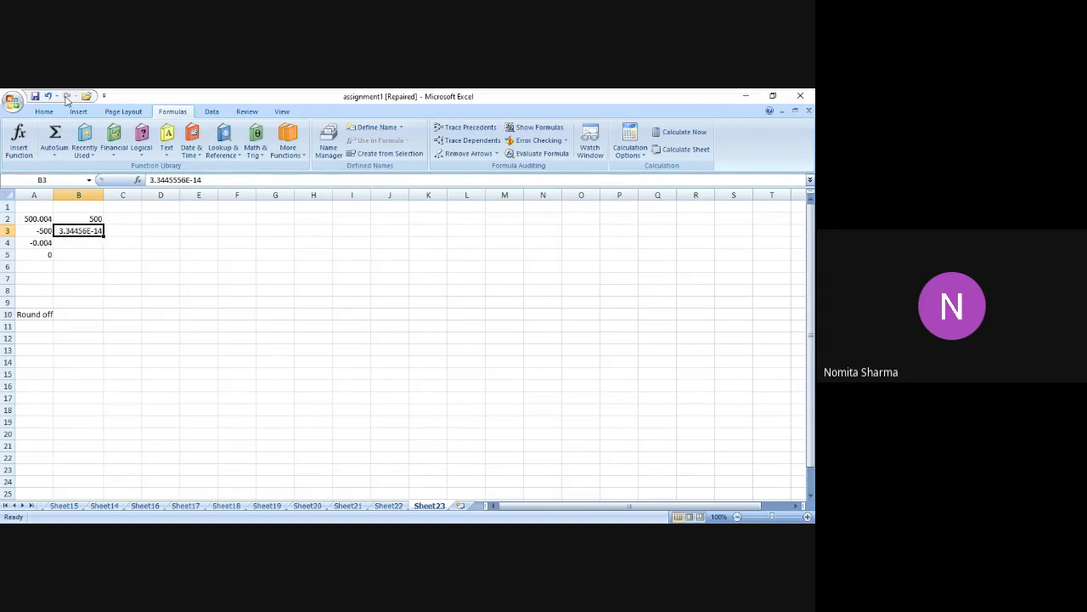
Format B3 as Number with 2 decimal places, showing 0.00
right_click(87, 231)
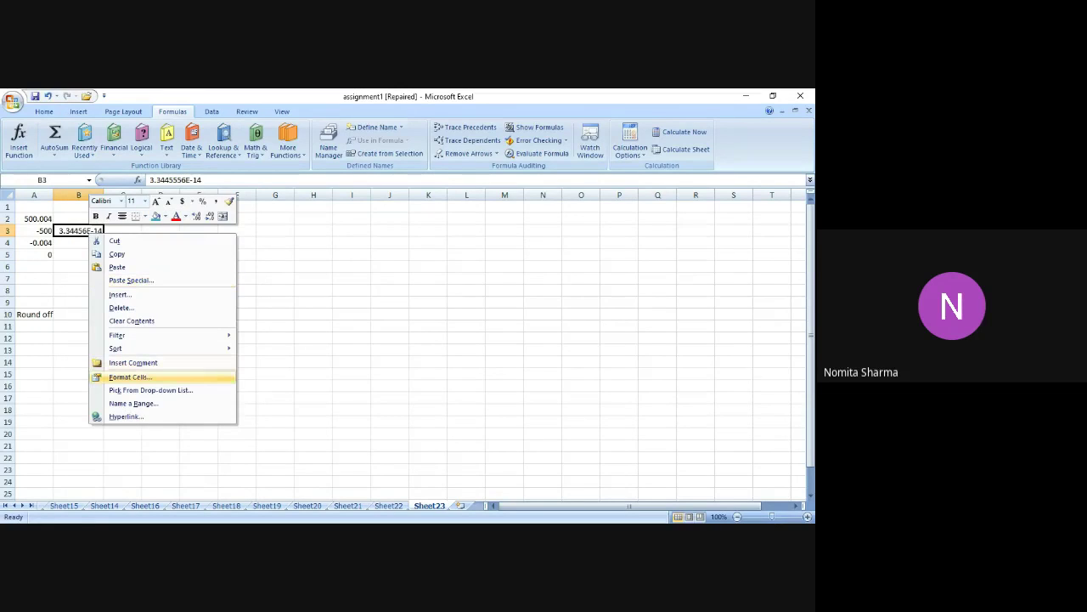
click(129, 376)
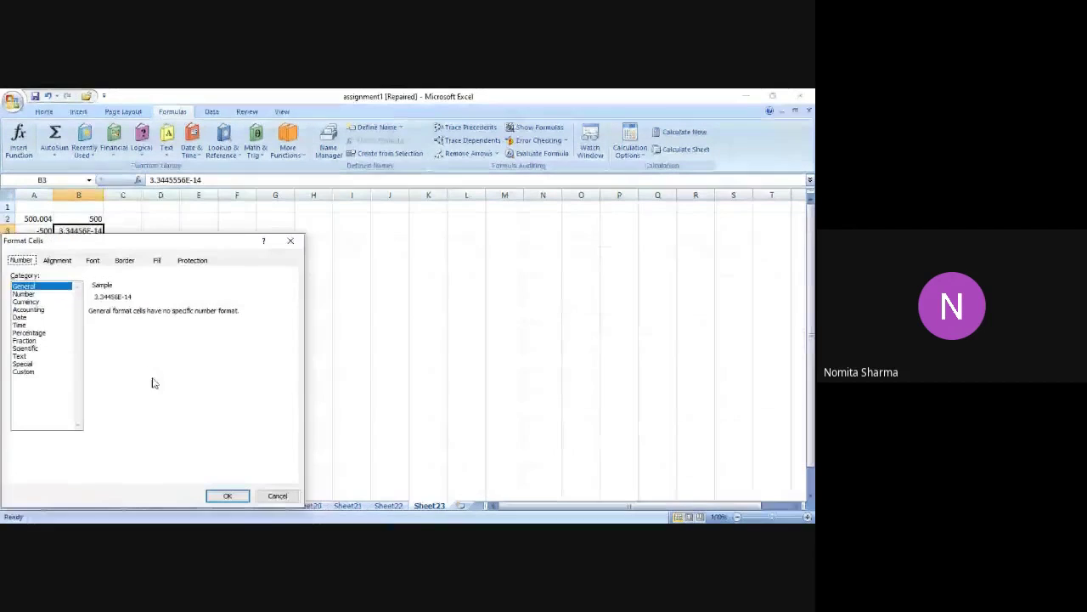
click(37, 294)
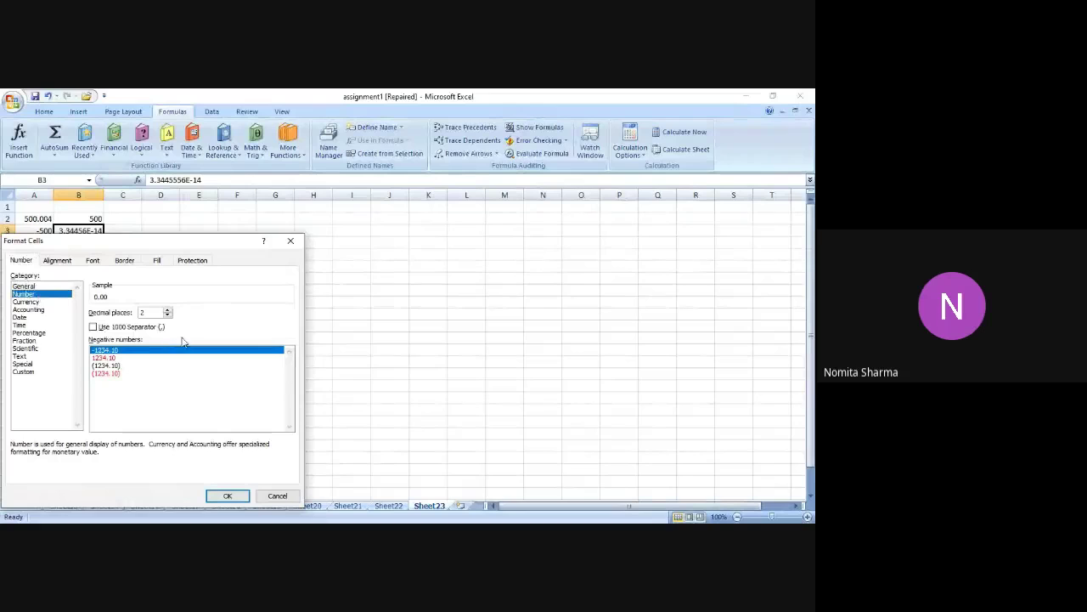
click(229, 496)
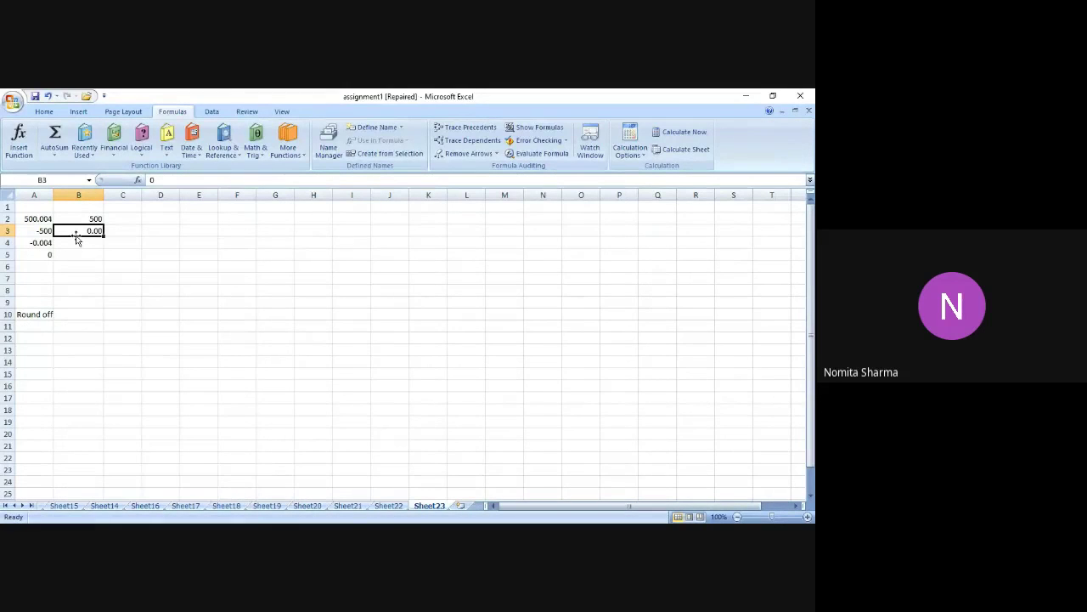
Type the label 'Change the format' in cell A11
click(45, 325)
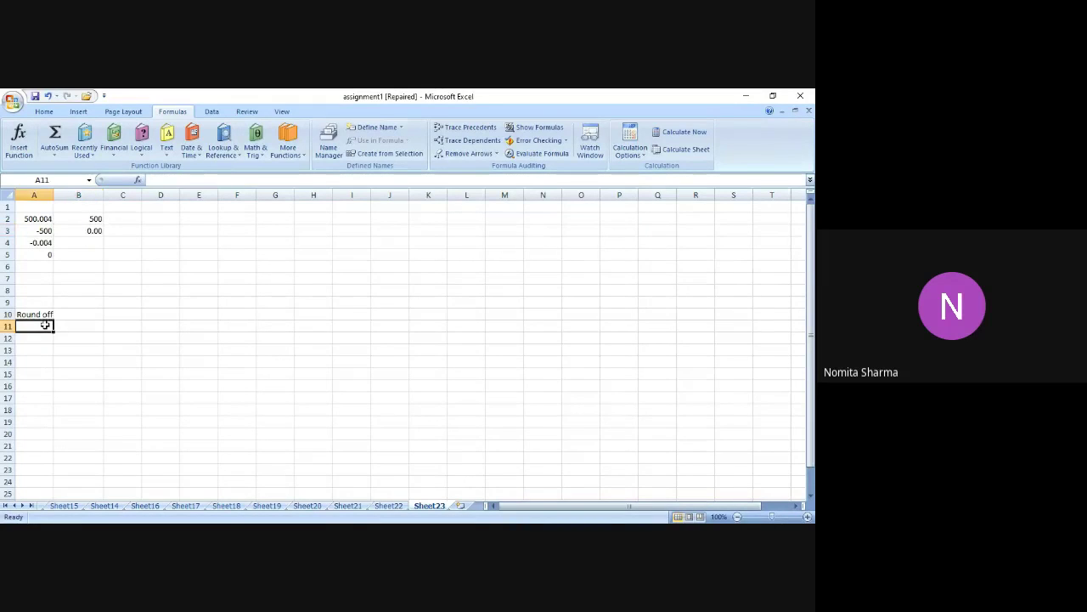
text(Chnage)
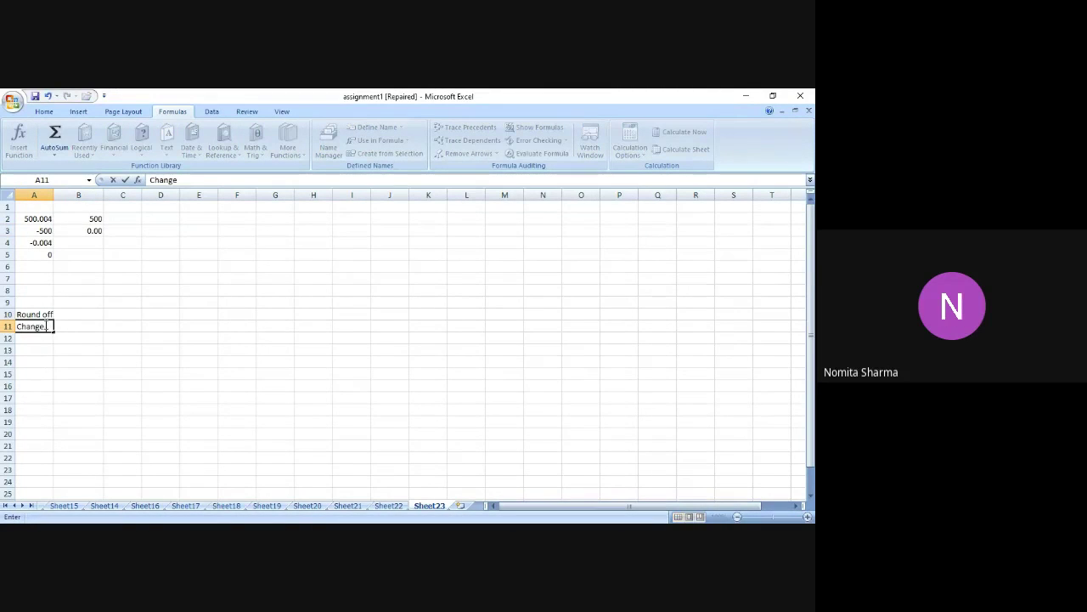
text( the format)
key(Return)
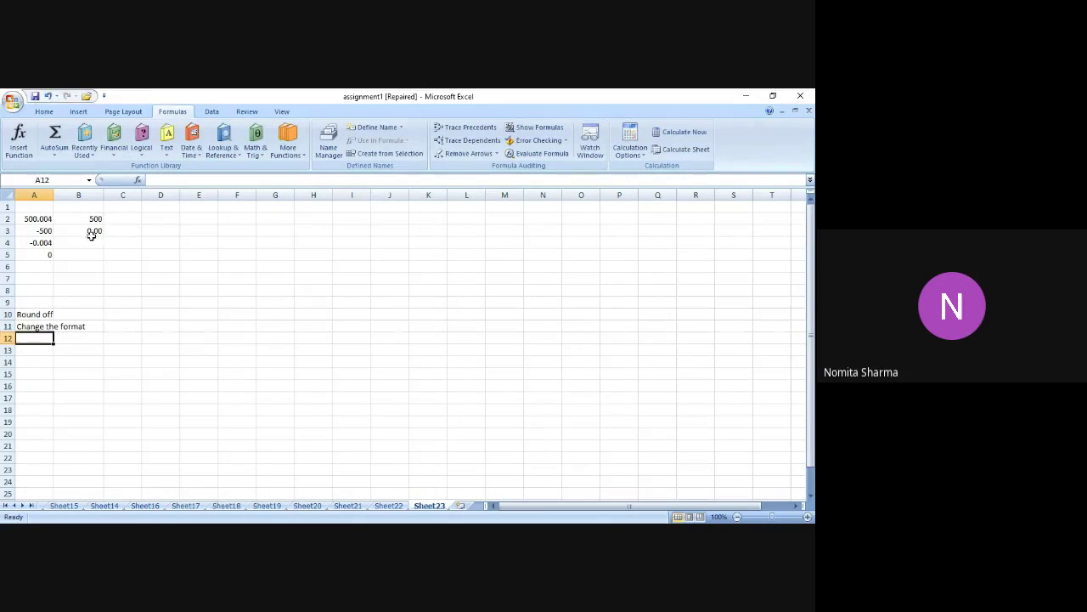
click(91, 234)
Set B3's Number format to 0 decimal places so it reads 0
right_click(92, 236)
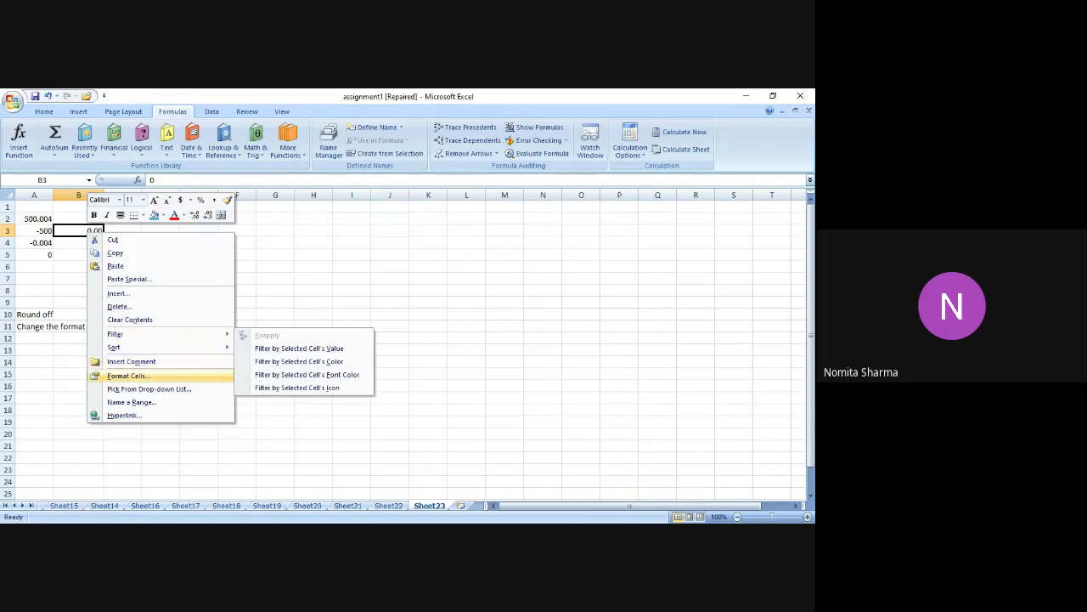
click(127, 376)
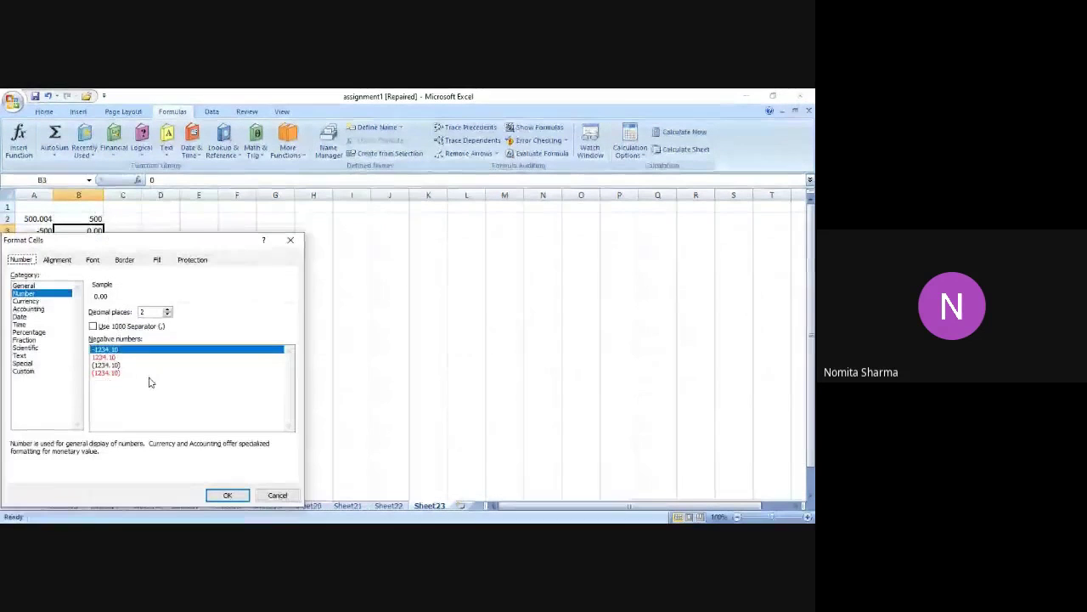
click(167, 316)
click(167, 315)
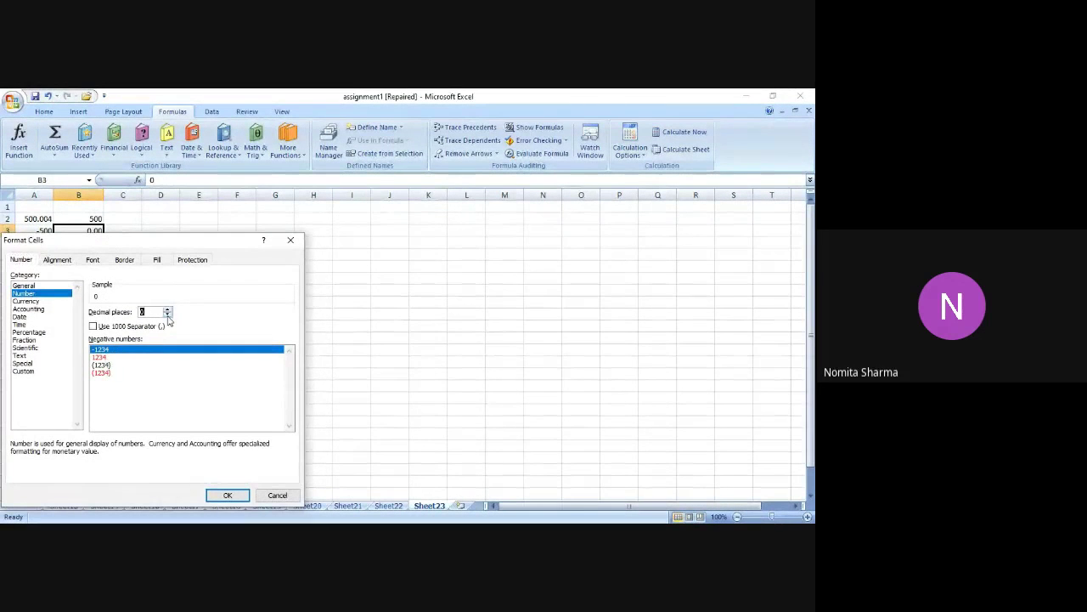
click(215, 495)
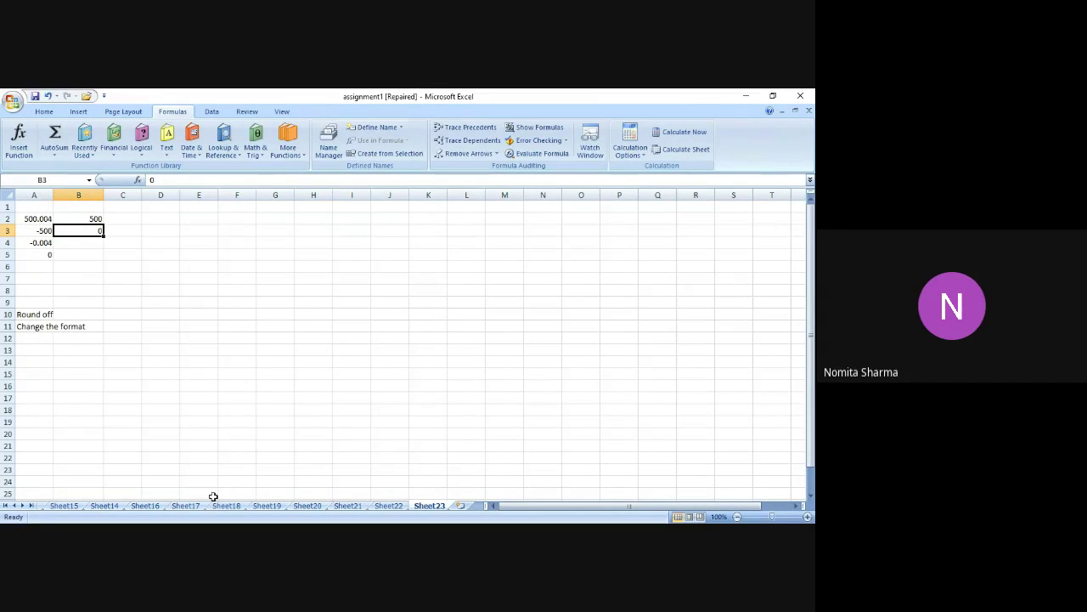
Type the label 'Precision display' in cell A12
click(47, 338)
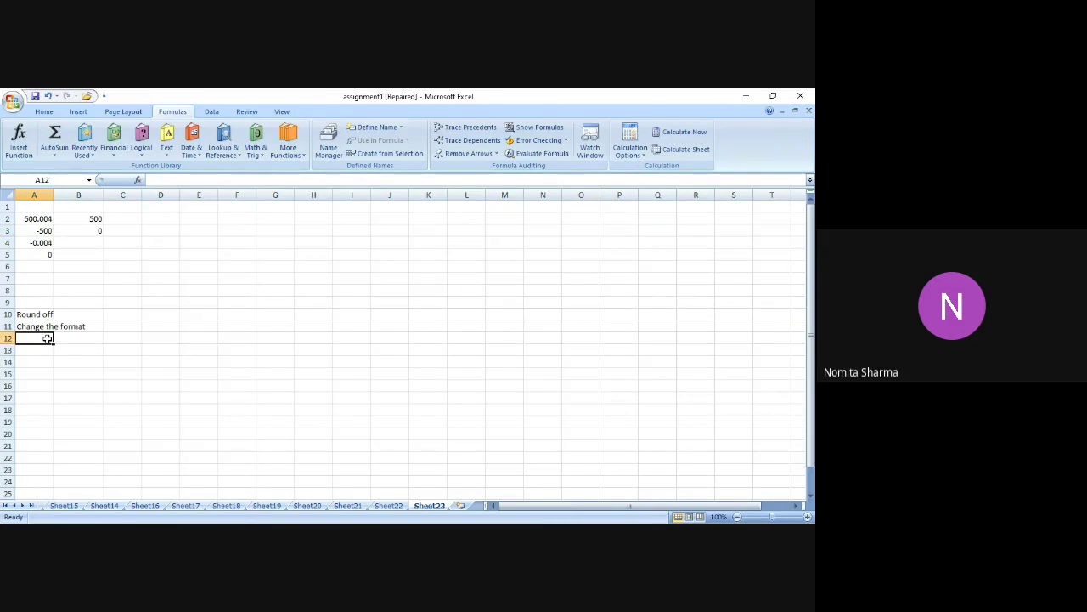
text(Pe)
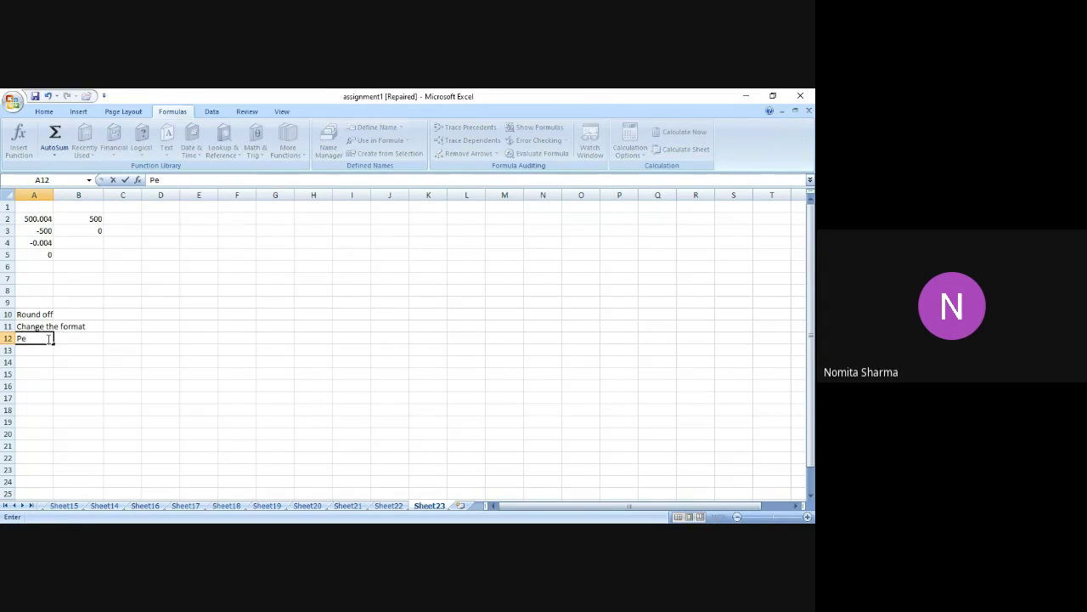
key(BackSpace)
text(recision display)
key(ctrl+Return)
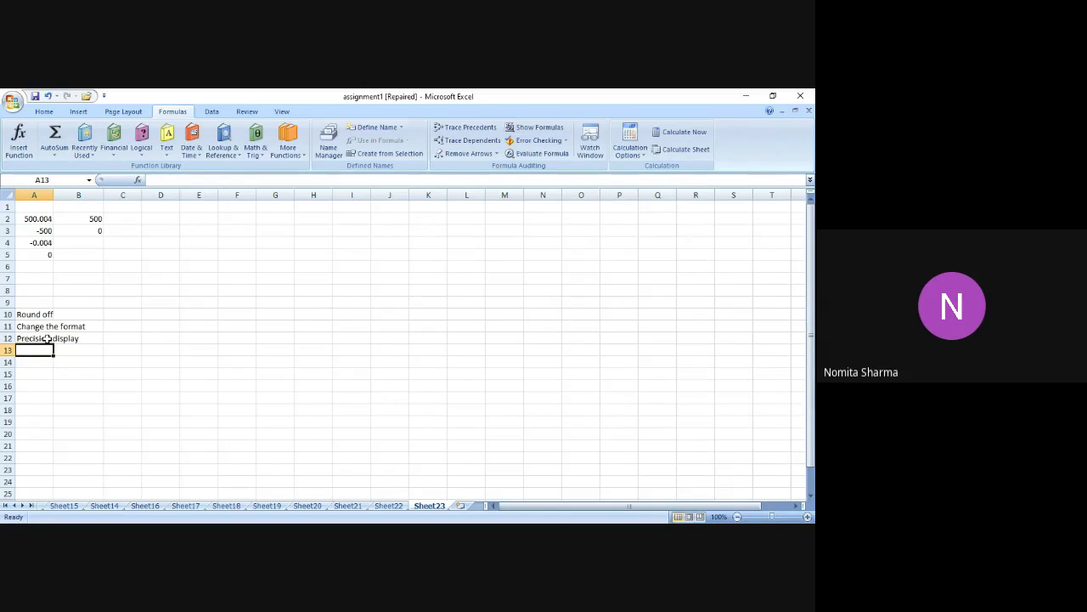
key(Down)
click(47, 338)
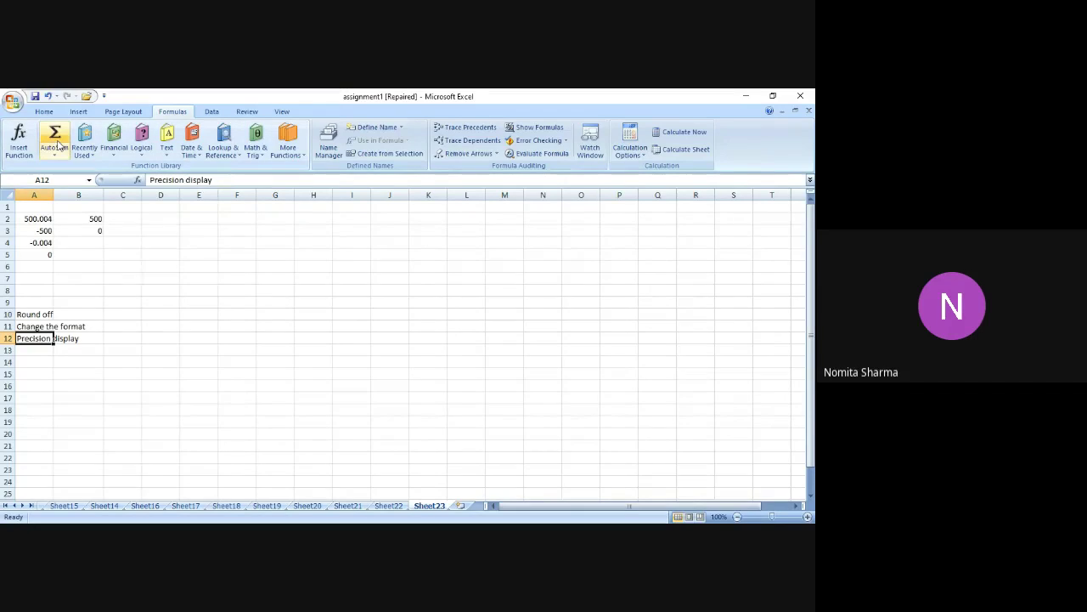
click(13, 103)
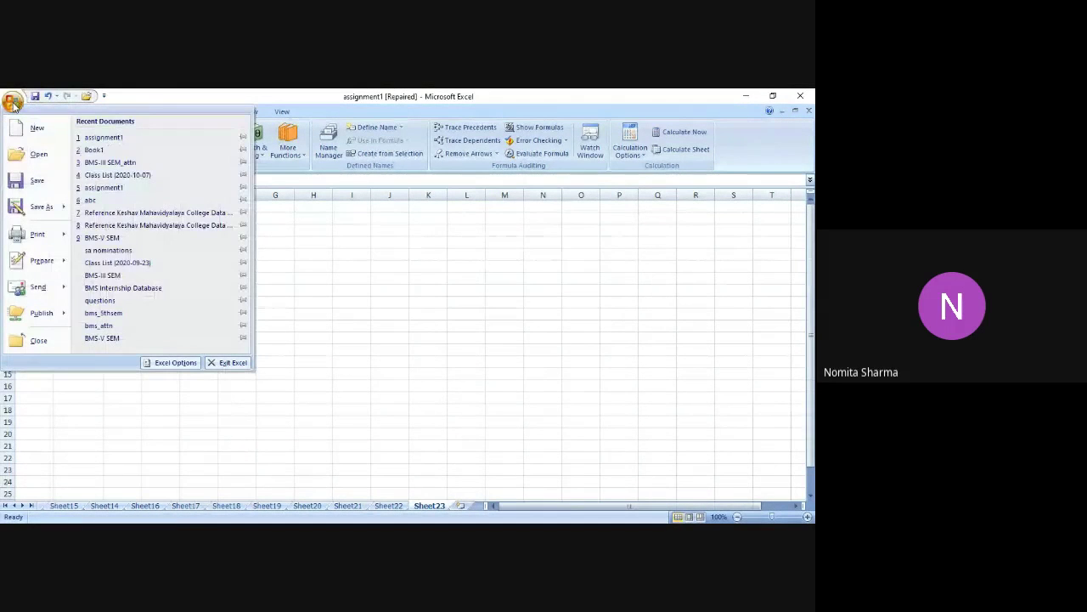
mouse_move(38, 287)
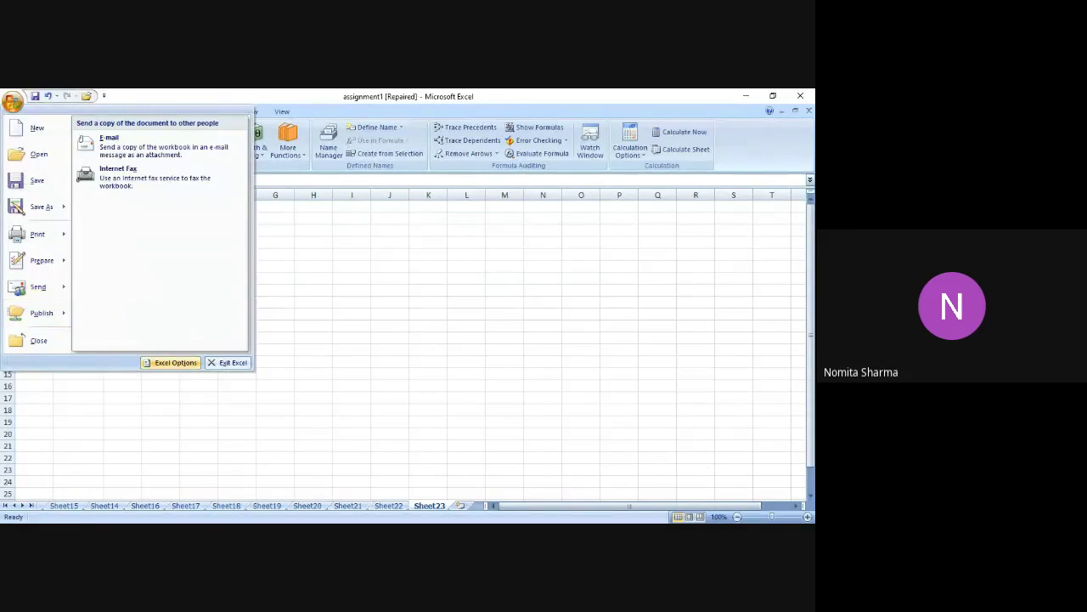
click(170, 363)
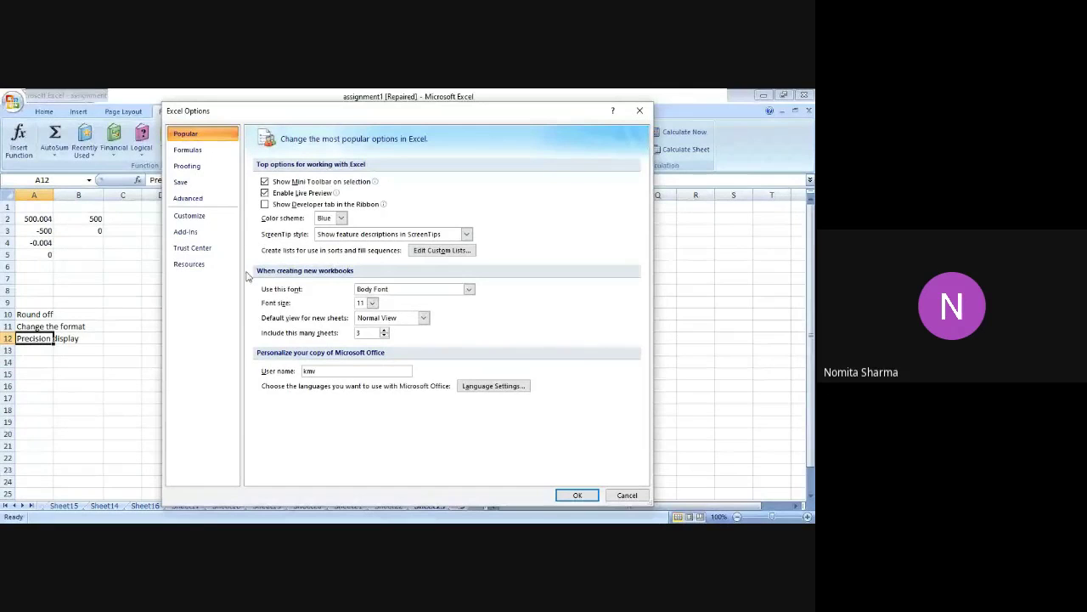
click(215, 204)
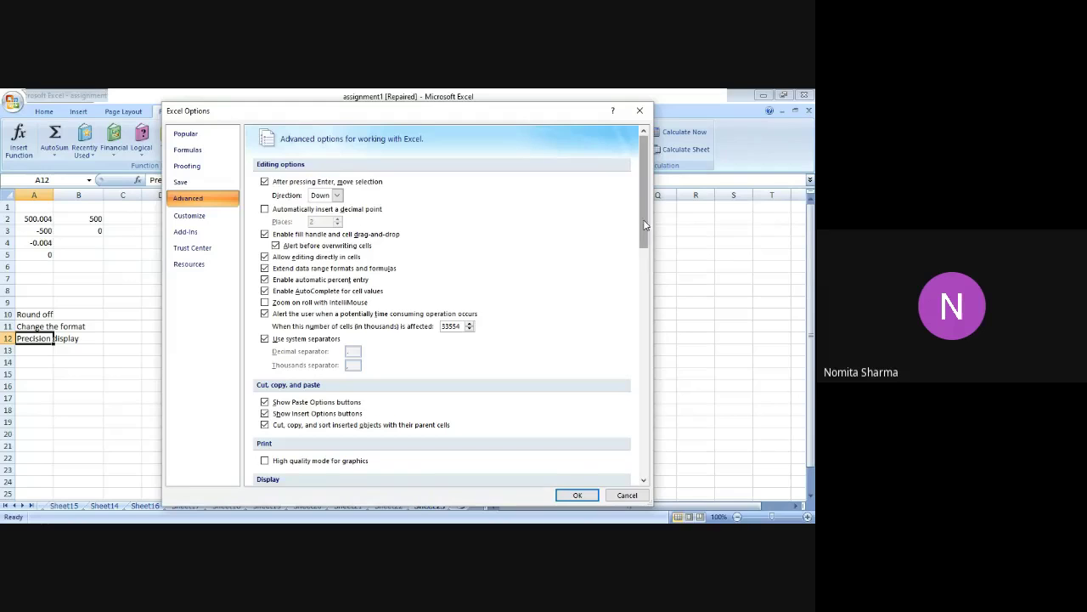
drag(643, 226, 677, 405)
click(264, 381)
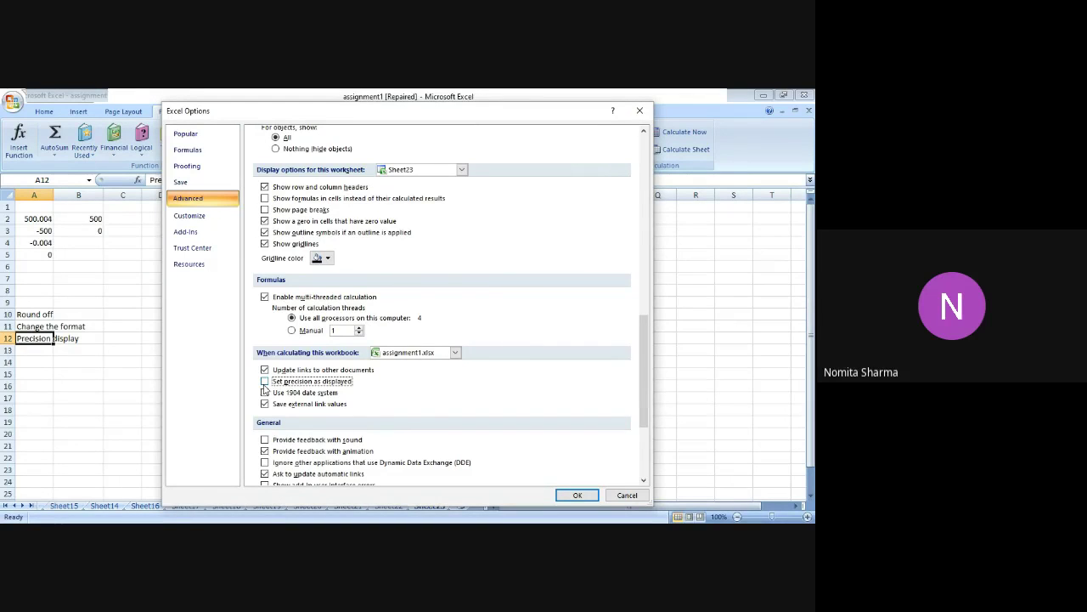
click(264, 382)
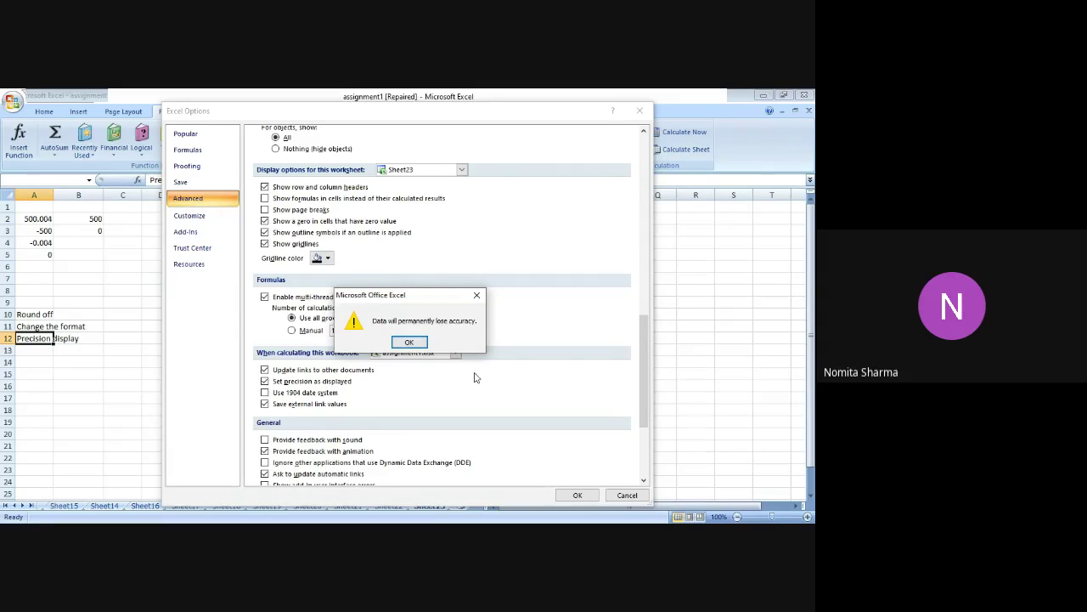
click(627, 495)
click(409, 343)
click(264, 380)
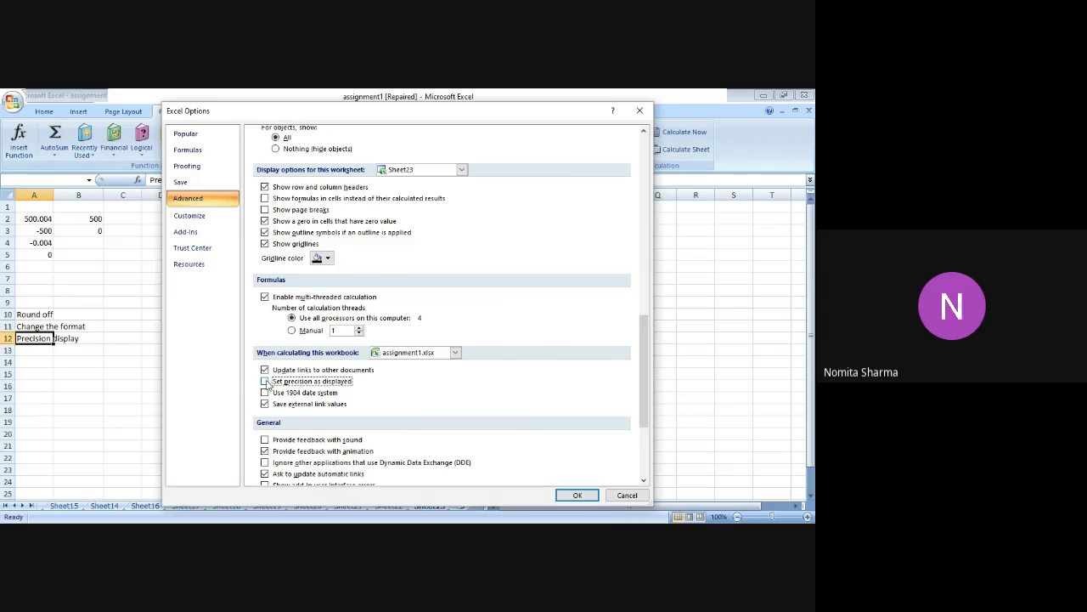
Cancel Excel Options, then reopen it from the Office menu on the Advanced editing options page
click(627, 496)
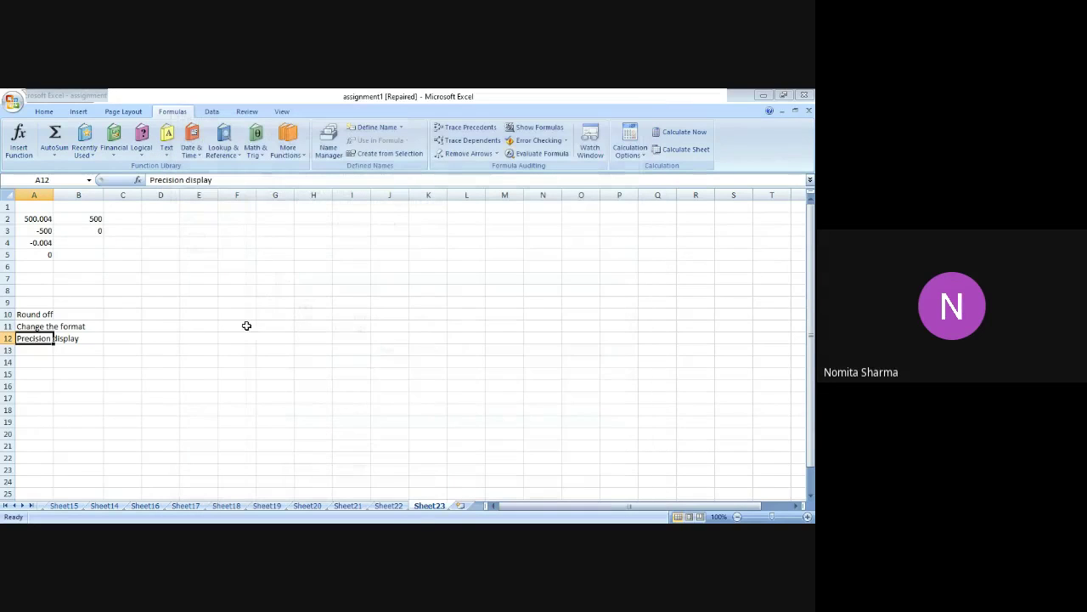
click(15, 107)
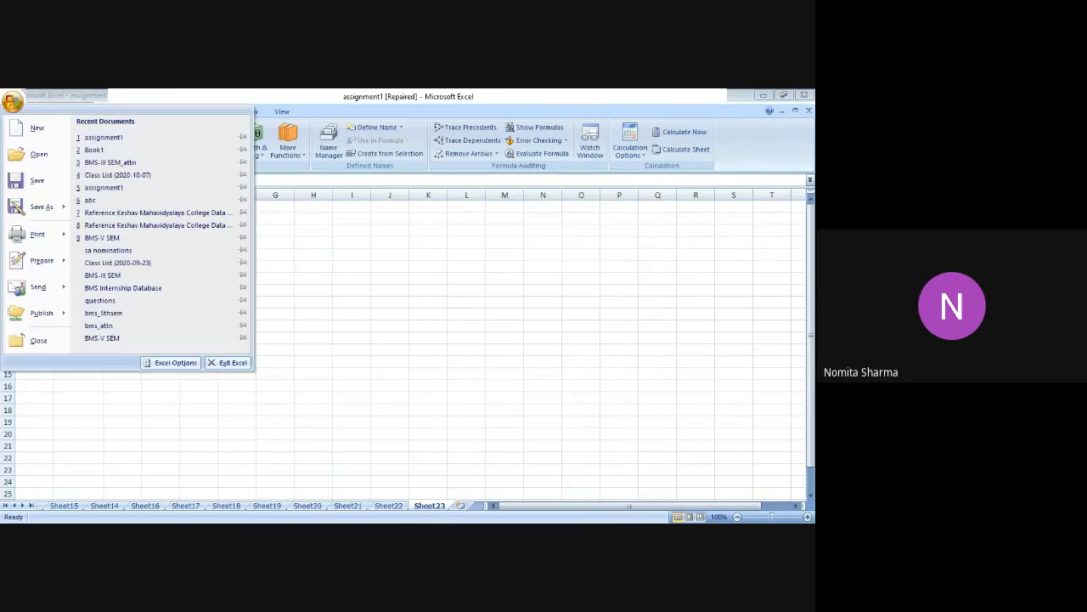
mouse_move(34, 287)
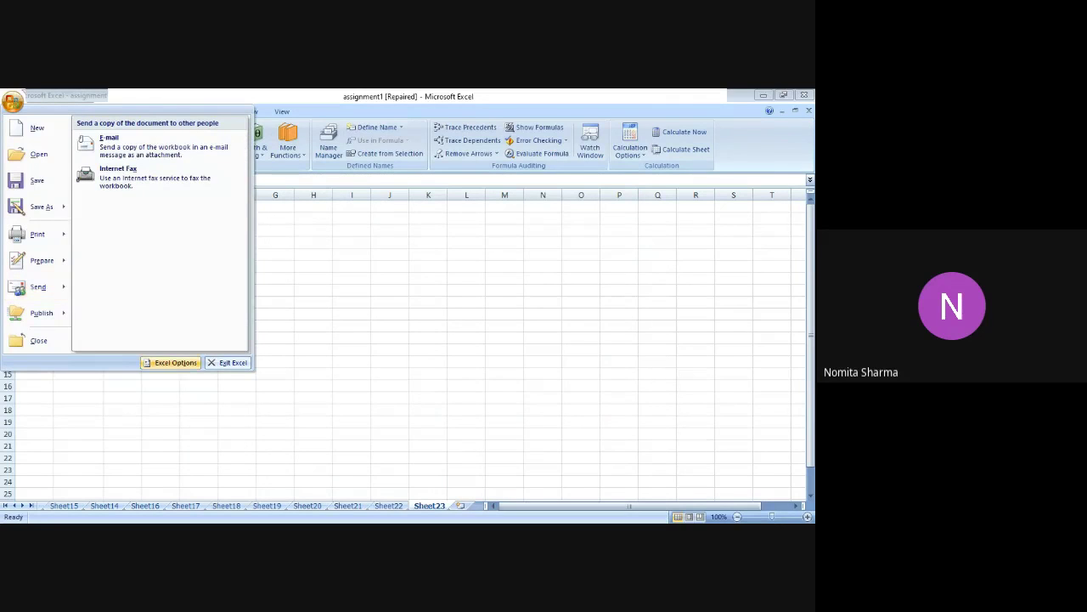
click(161, 365)
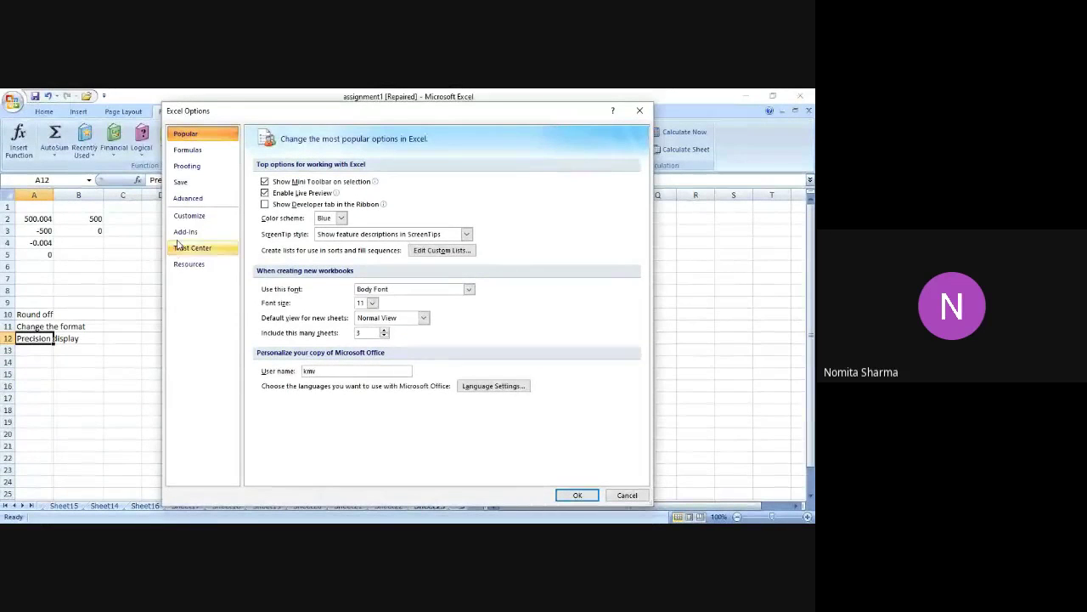
click(202, 201)
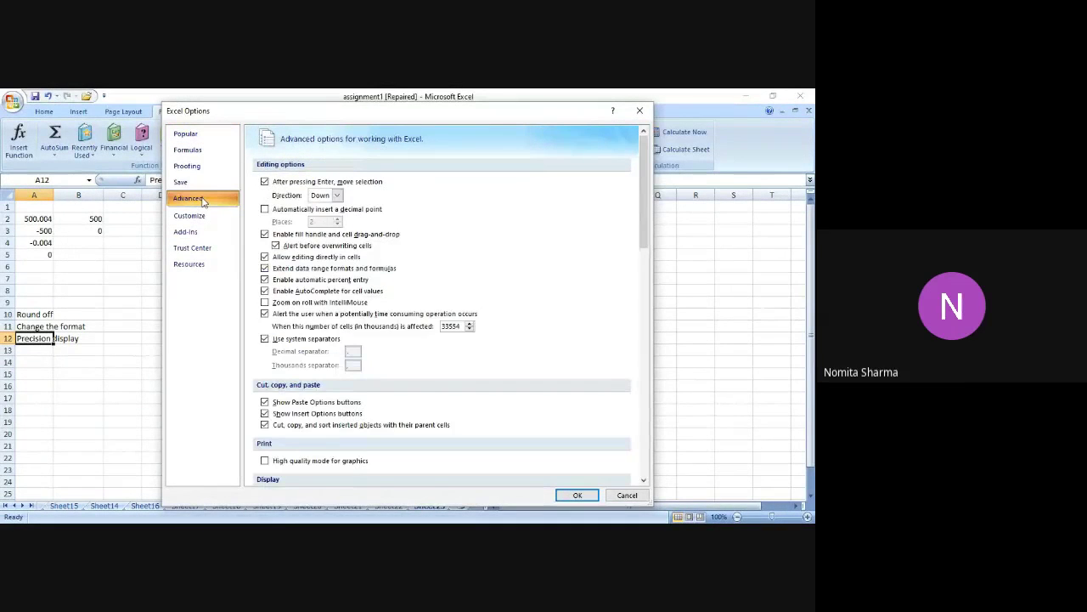